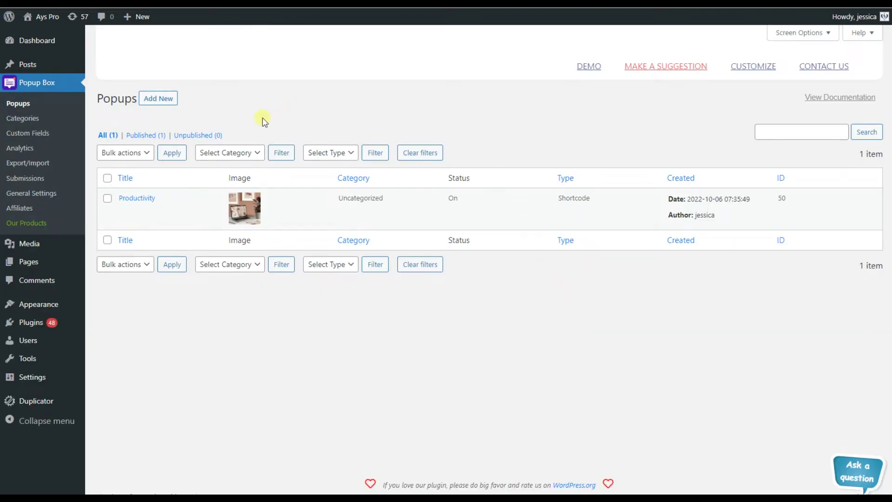
# Add a new popup and browse the popup type cards, from Shortcode through Google map
pyautogui.click(158, 99)
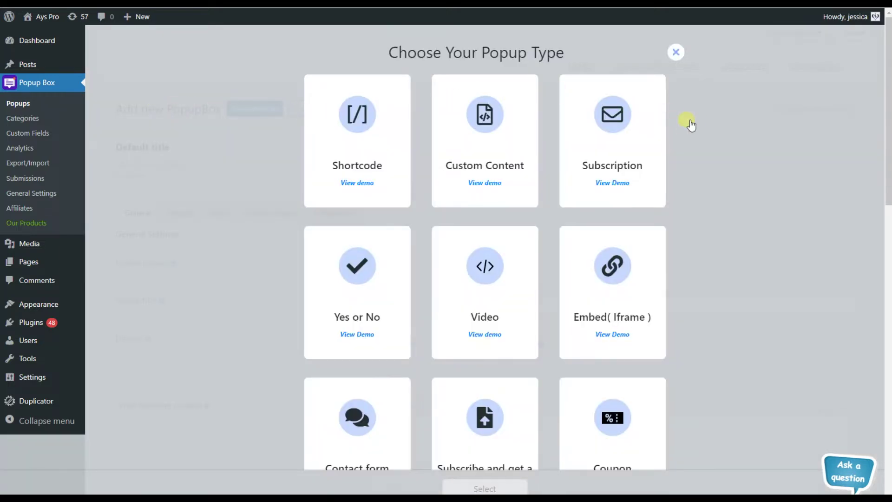
pyautogui.scroll(-3, 701, 128)
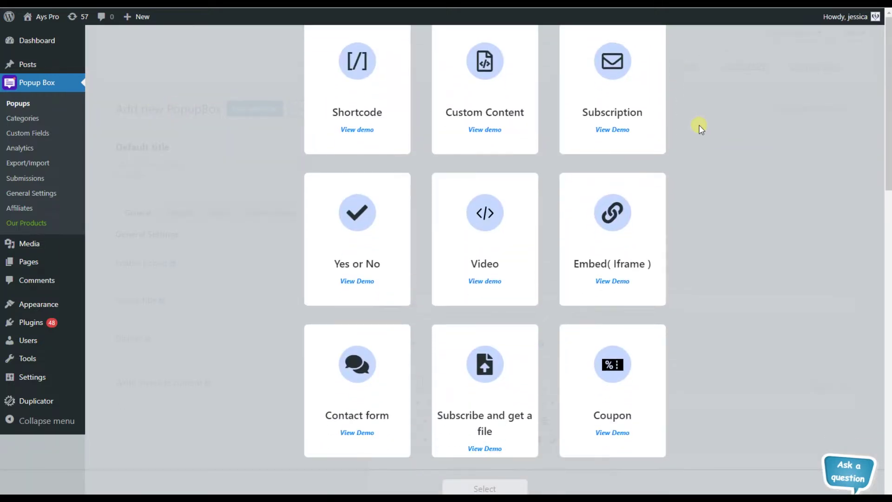
pyautogui.scroll(-2, 701, 128)
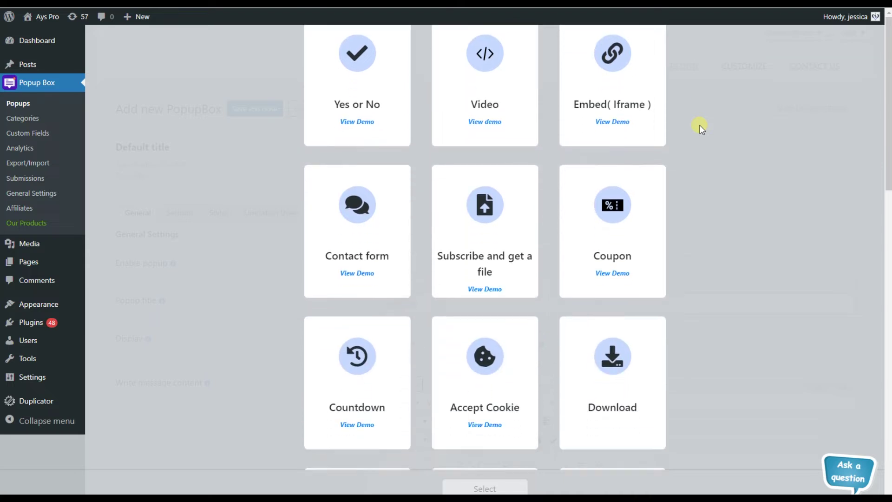
pyautogui.scroll(-2, 701, 128)
pyautogui.scroll(-1, 702, 130)
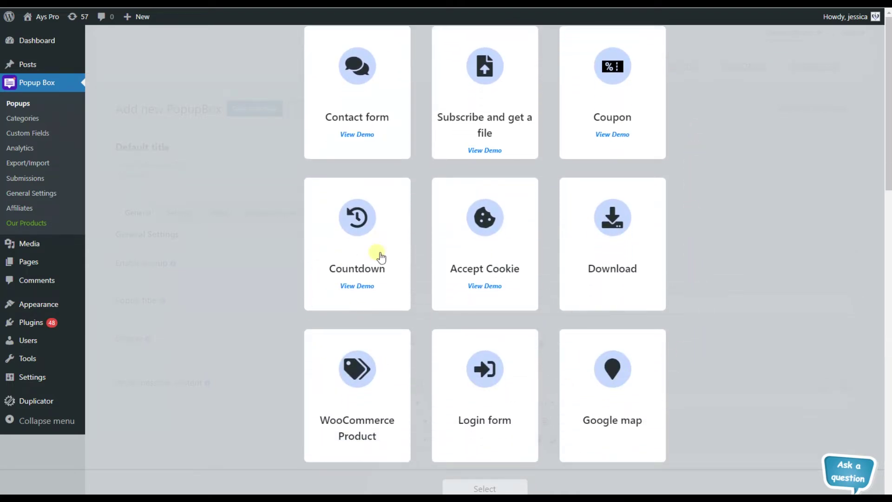
pyautogui.scroll(4, 498, 184)
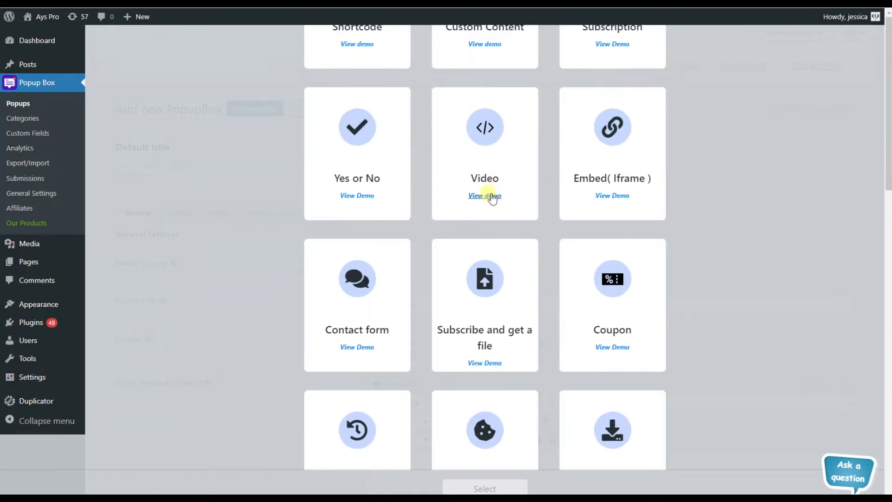
pyautogui.scroll(1, 479, 204)
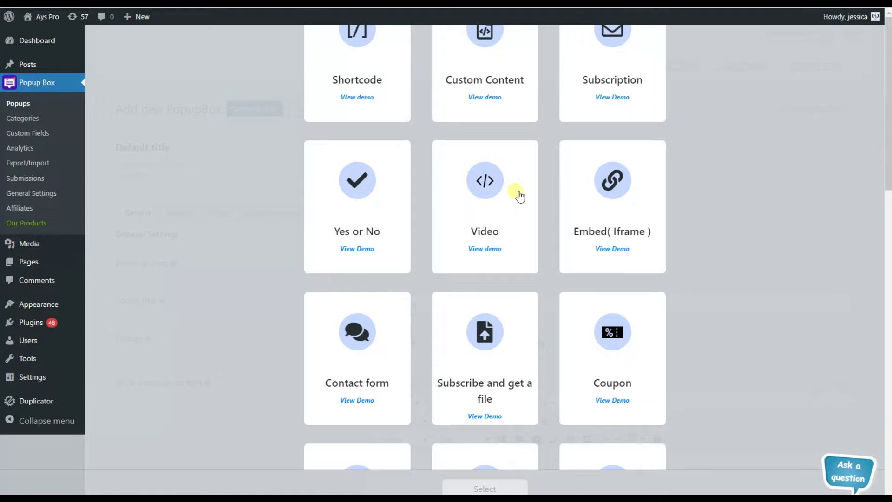
pyautogui.scroll(2, 520, 196)
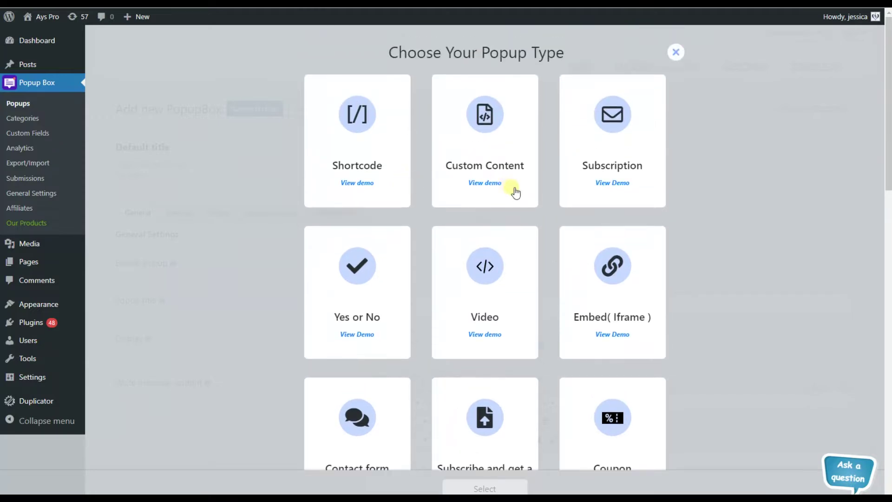
# View the Subscription type demo, dismiss its popup, browse the page, then preview the popup again
pyautogui.click(614, 184)
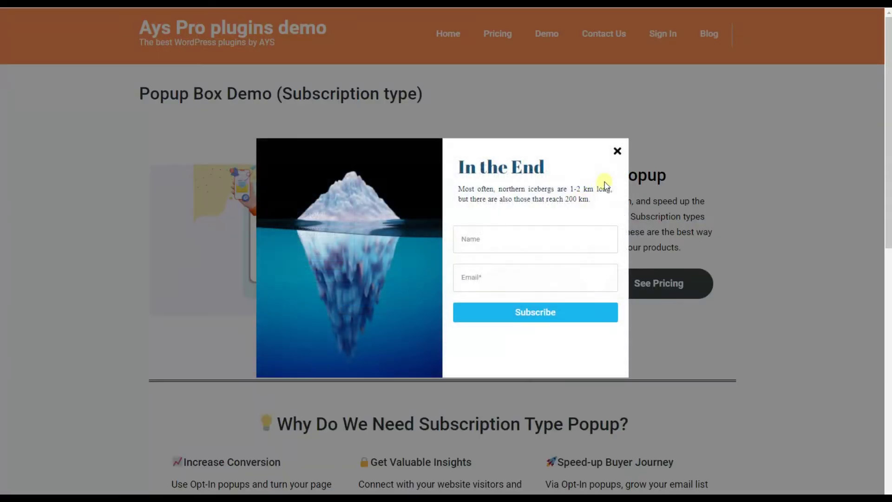
pyautogui.click(618, 152)
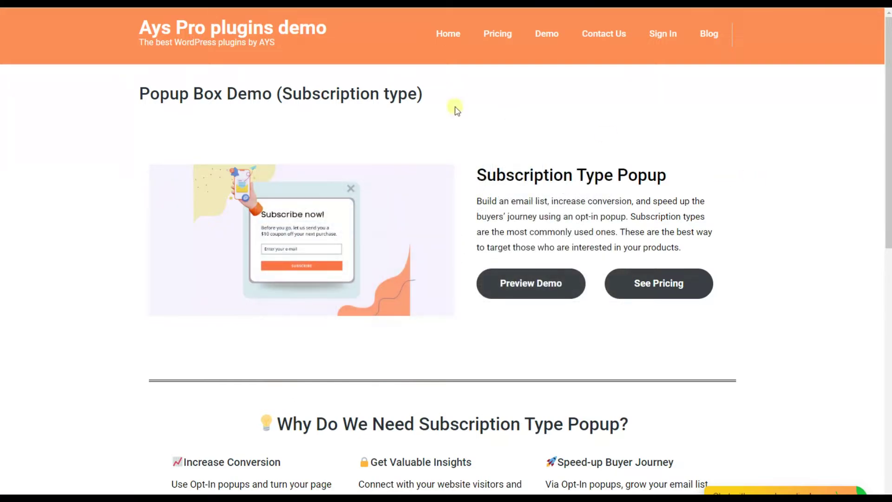
pyautogui.scroll(-3, 237, 186)
pyautogui.scroll(-6, 237, 201)
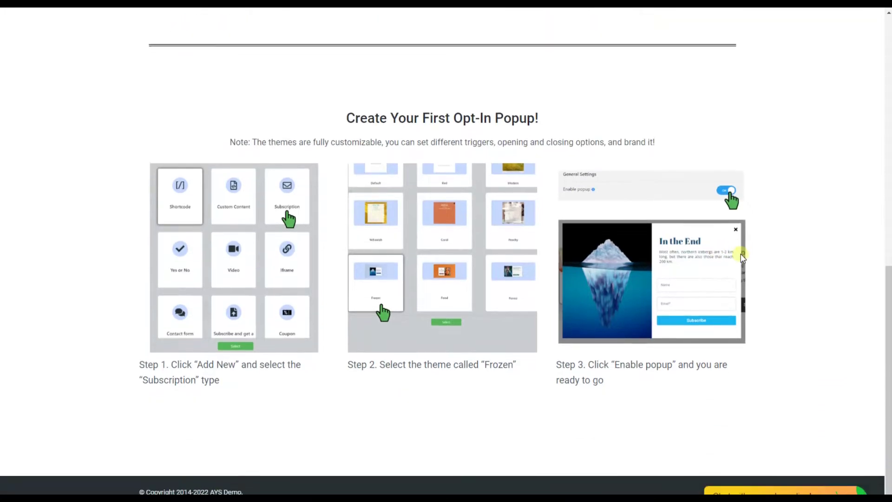
pyautogui.scroll(9, 739, 245)
pyautogui.scroll(2, 739, 242)
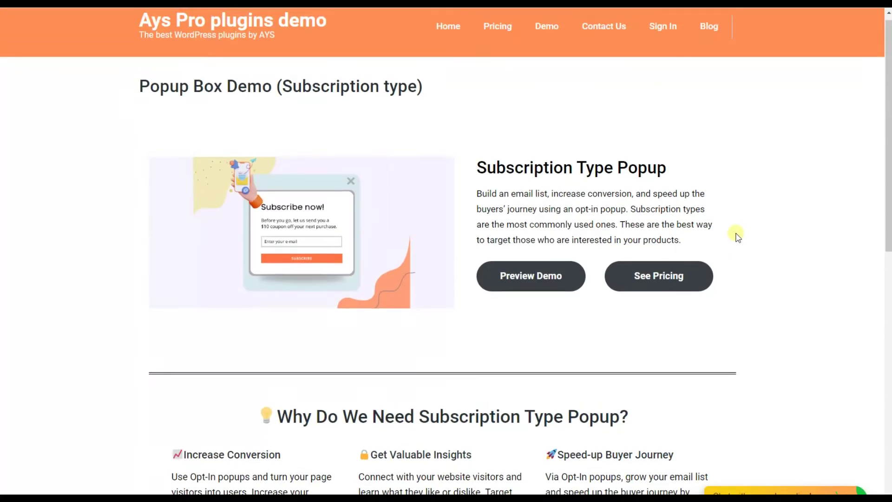
pyautogui.click(549, 267)
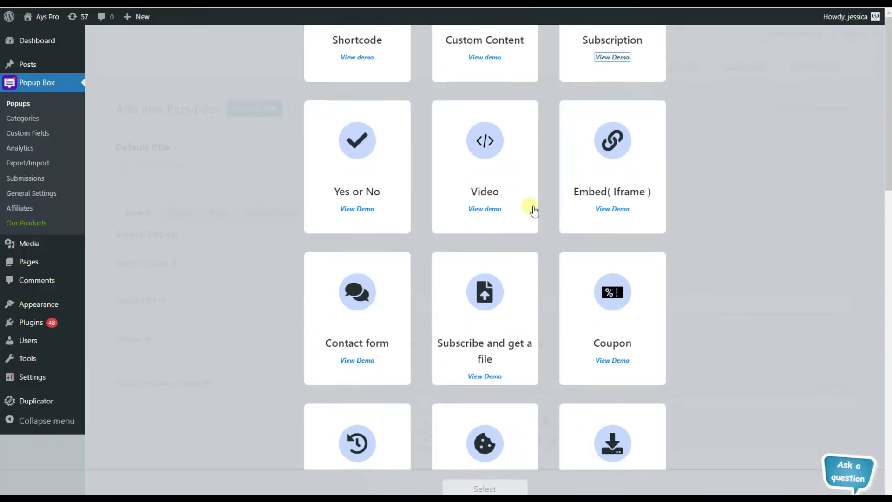
# Choose 'Subscribe and get a file' as the popup type
pyautogui.scroll(-1, 530, 206)
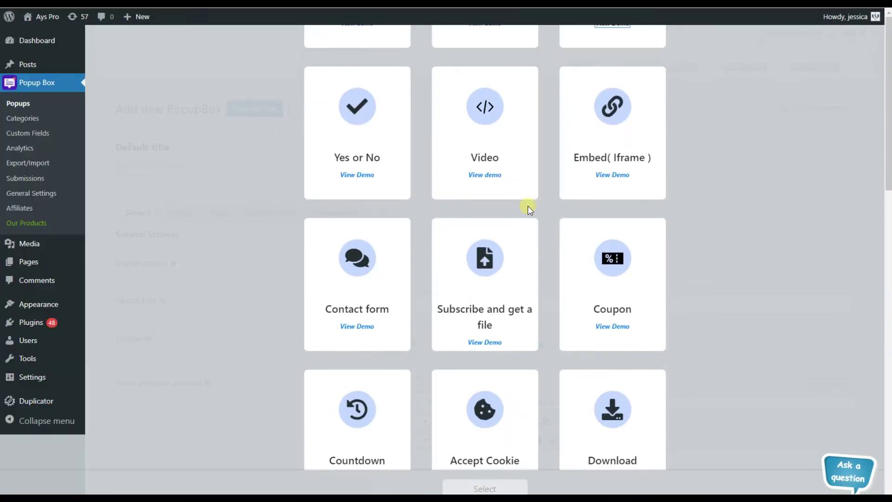
pyautogui.scroll(-3, 488, 279)
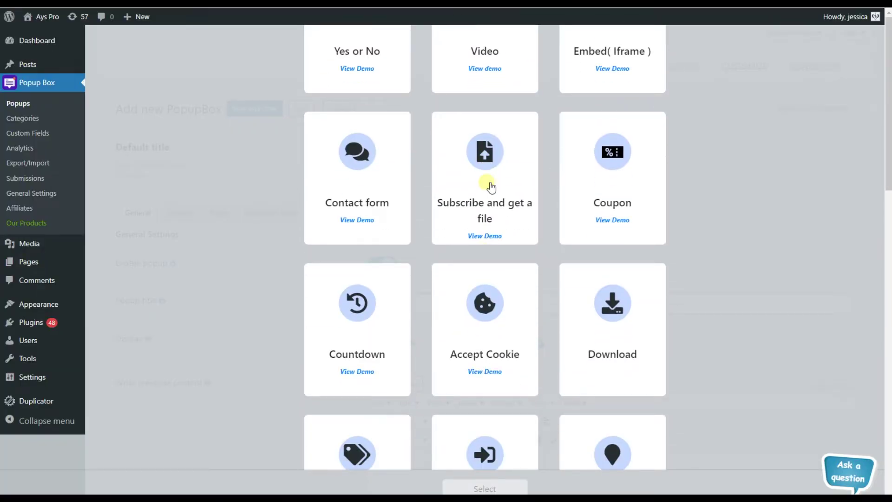
pyautogui.click(507, 200)
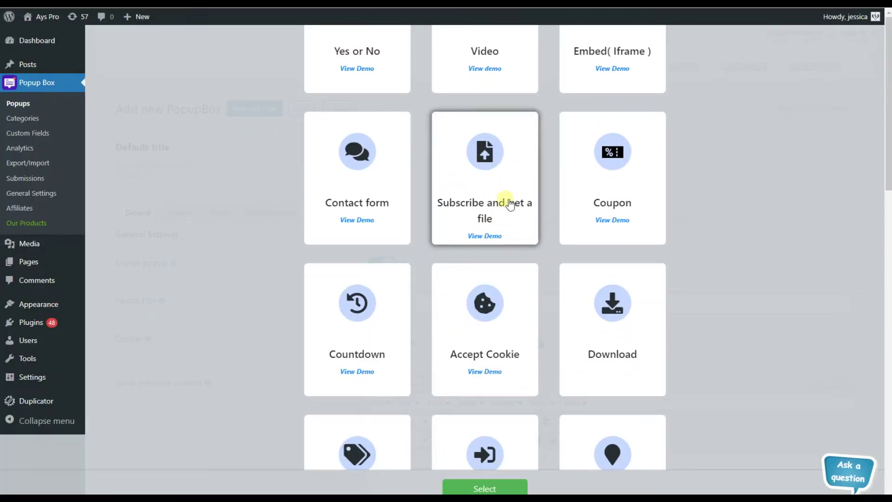
pyautogui.click(492, 487)
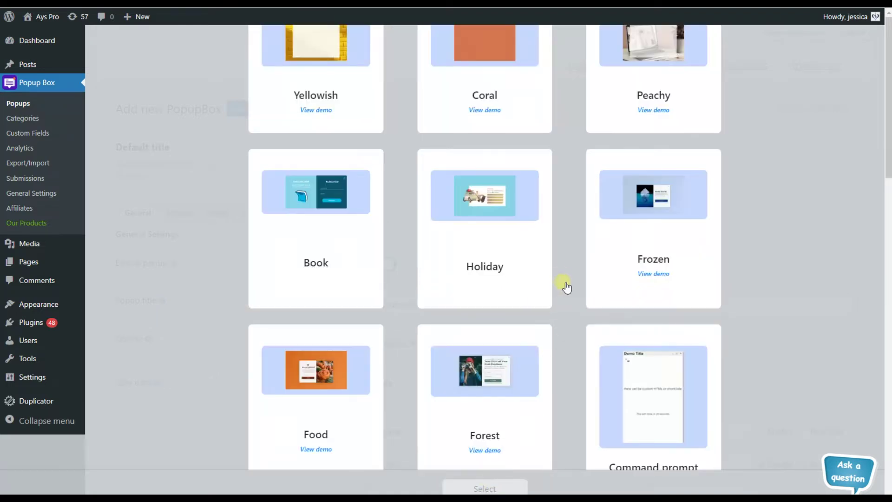
# Pick the Book template from the template list and confirm it
pyautogui.scroll(5, 565, 279)
pyautogui.scroll(2, 565, 279)
pyautogui.scroll(-6, 565, 233)
pyautogui.scroll(-6, 568, 235)
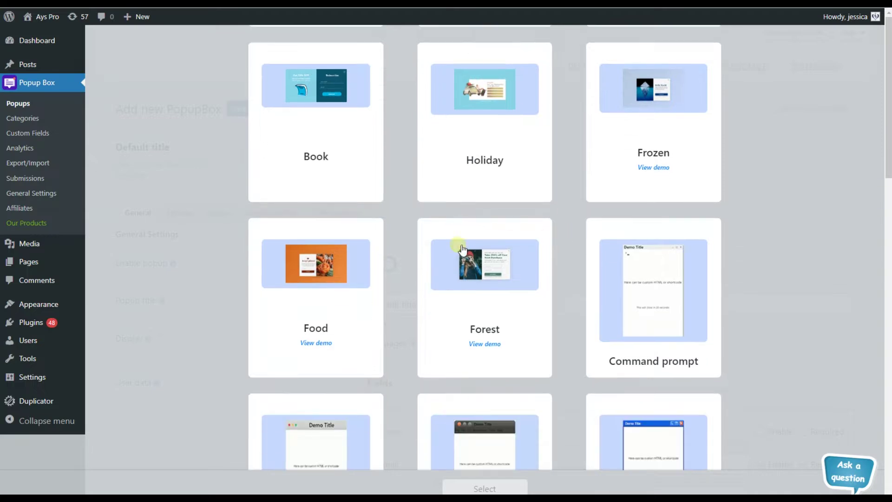
pyautogui.scroll(-1, 595, 252)
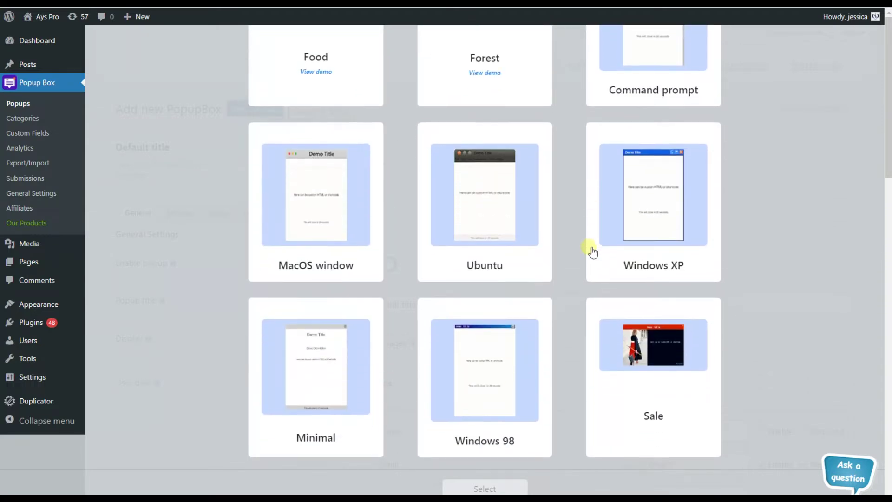
pyautogui.scroll(6, 594, 251)
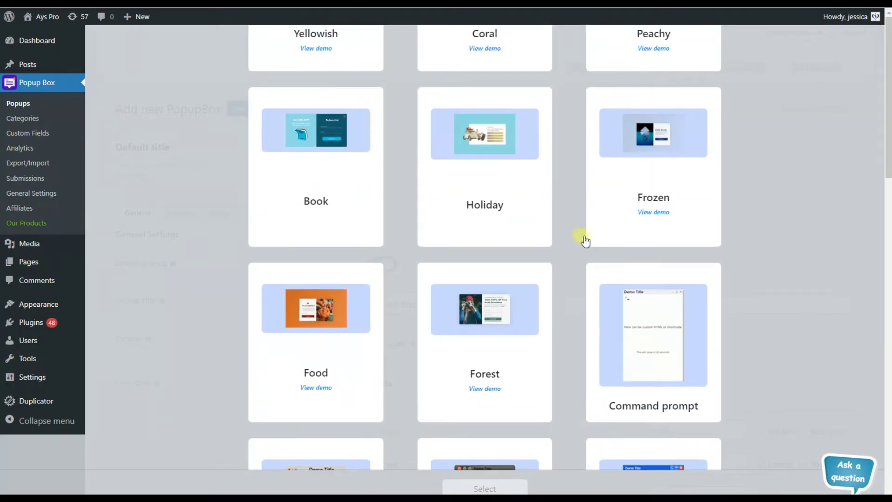
pyautogui.click(361, 149)
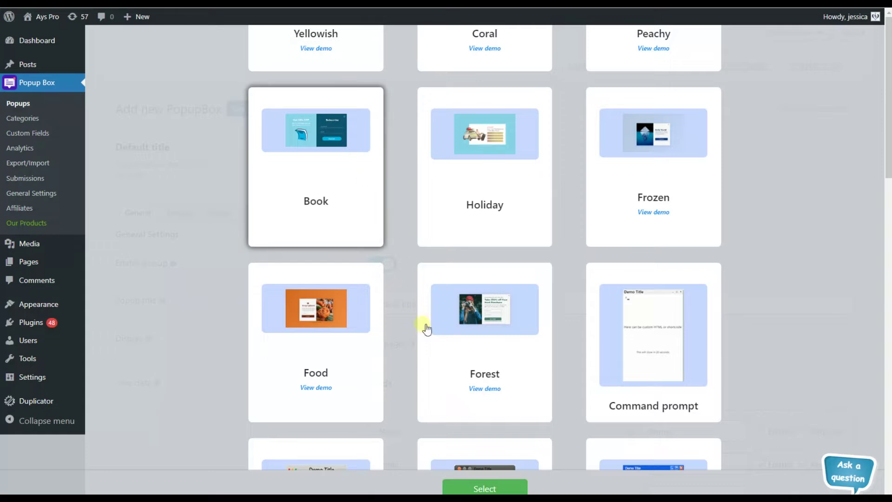
pyautogui.click(473, 485)
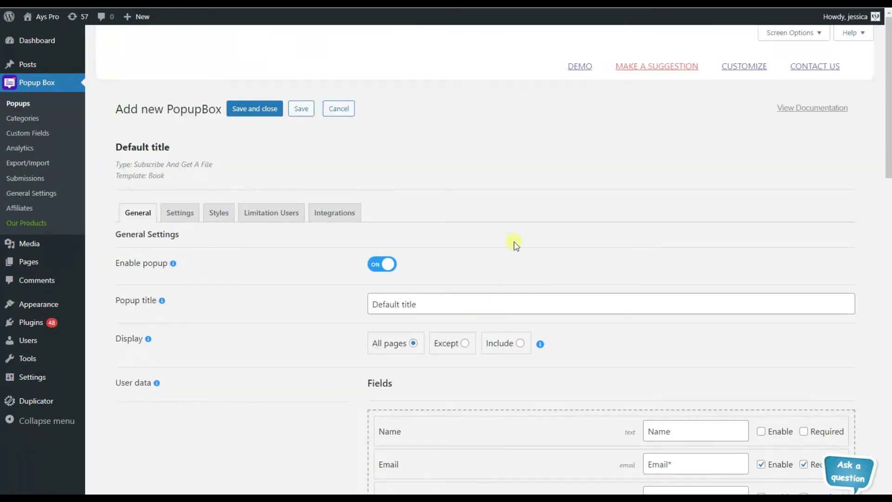
# Scroll through the new popup's General settings to review the defaults
pyautogui.scroll(-5, 514, 243)
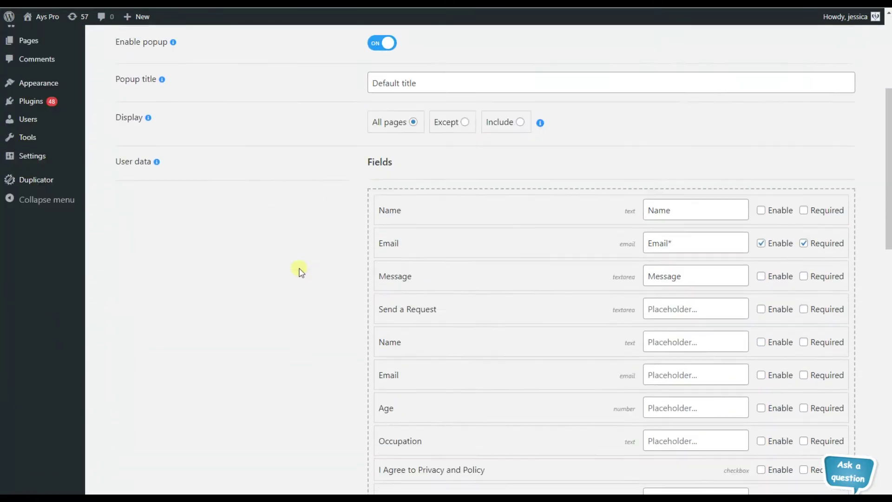
pyautogui.scroll(-10, 300, 269)
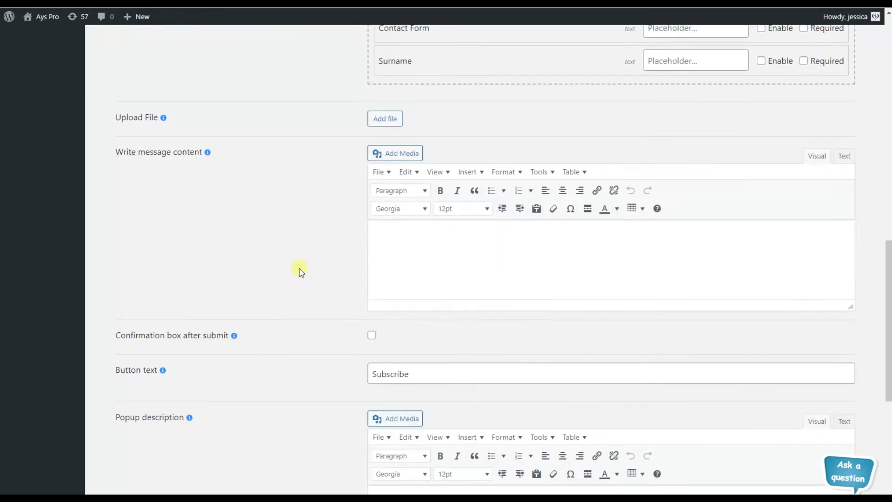
pyautogui.scroll(-6, 300, 269)
pyautogui.scroll(9, 300, 269)
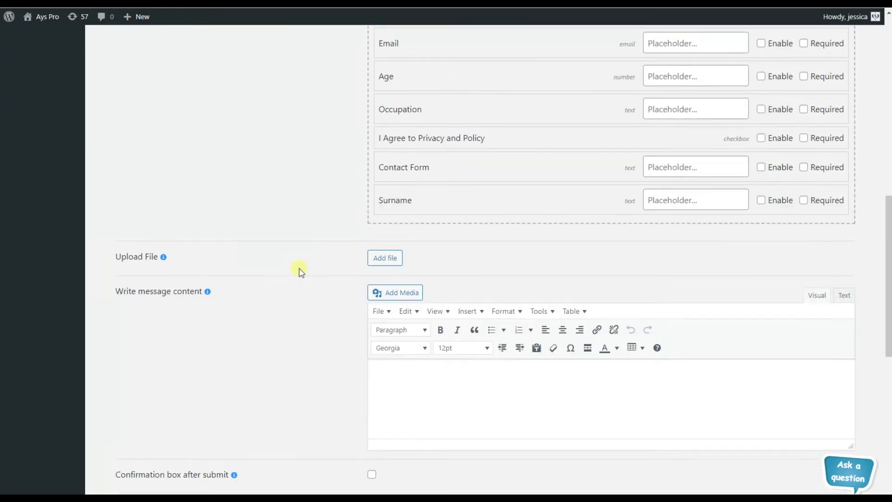
pyautogui.scroll(12, 300, 270)
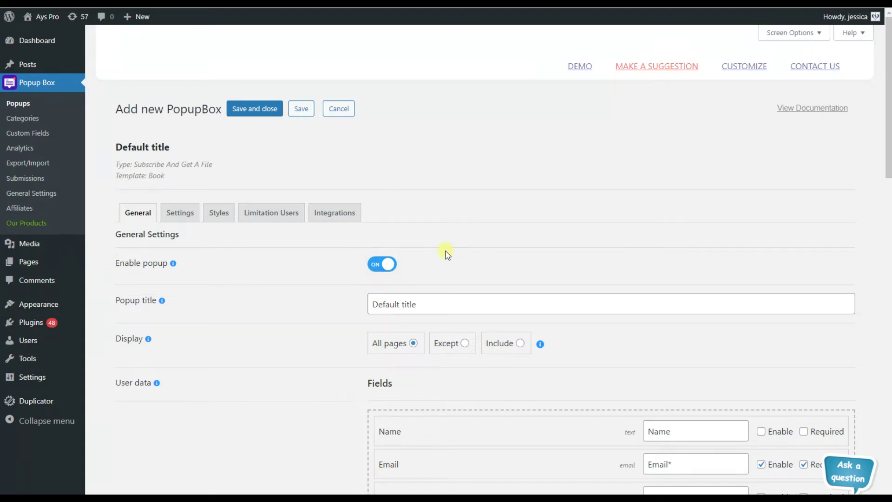
pyautogui.scroll(-2, 444, 249)
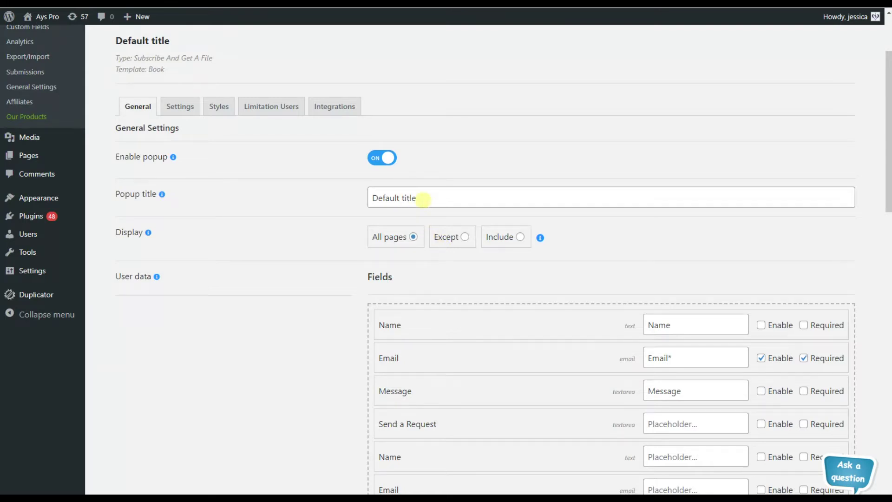
# Retitle the popup 'Get Your Book as a Gift'
pyautogui.moveTo(423, 200); pyautogui.dragTo(372, 199)
pyautogui.write('Get Your Book as a Gift')
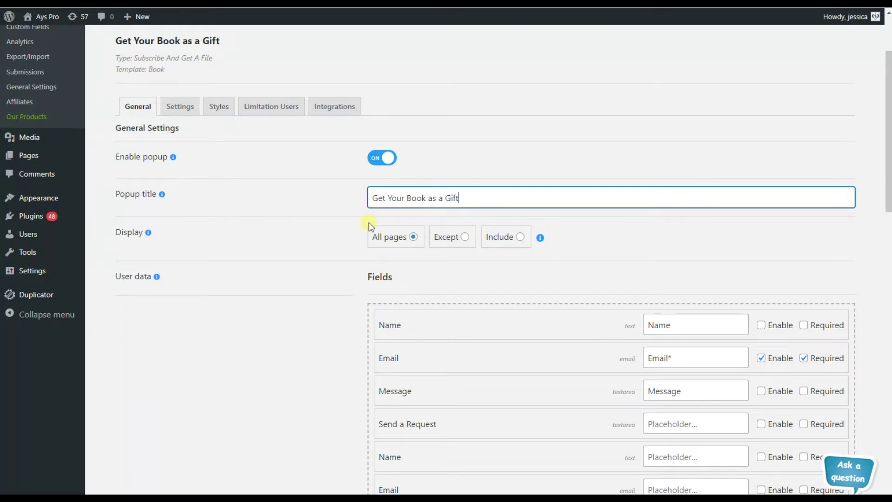
pyautogui.scroll(-1, 363, 229)
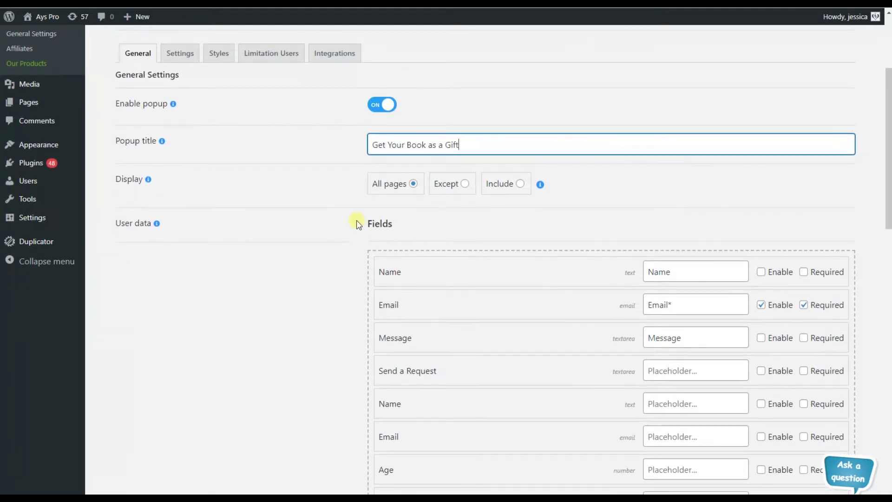
# Show the popup only on chosen pages: post type Pages, limited to the Shop page
pyautogui.click(466, 185)
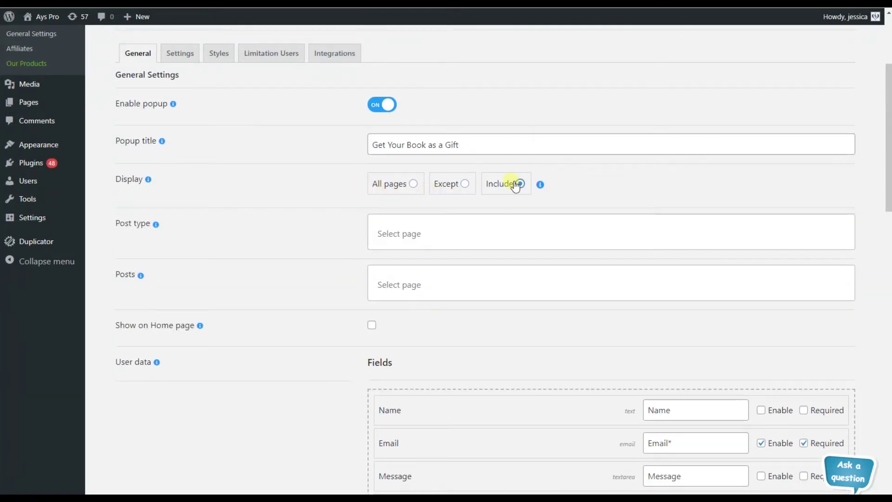
pyautogui.click(438, 229)
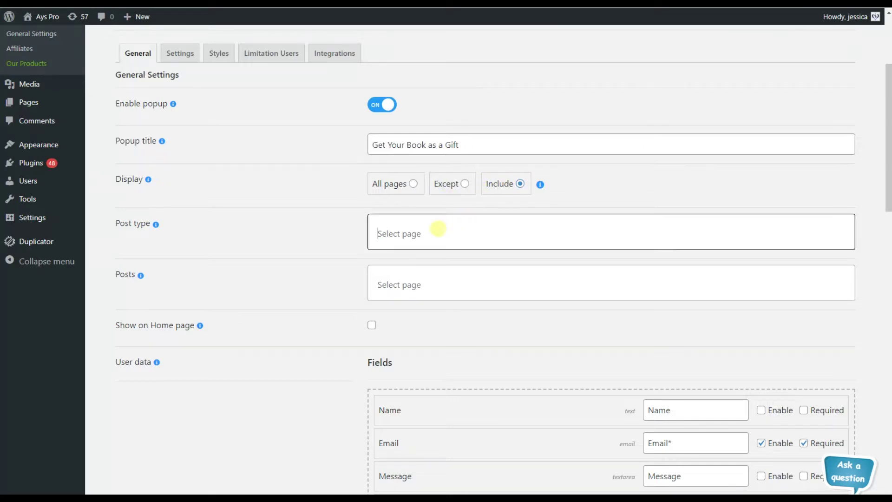
pyautogui.click(415, 280)
pyautogui.click(410, 281)
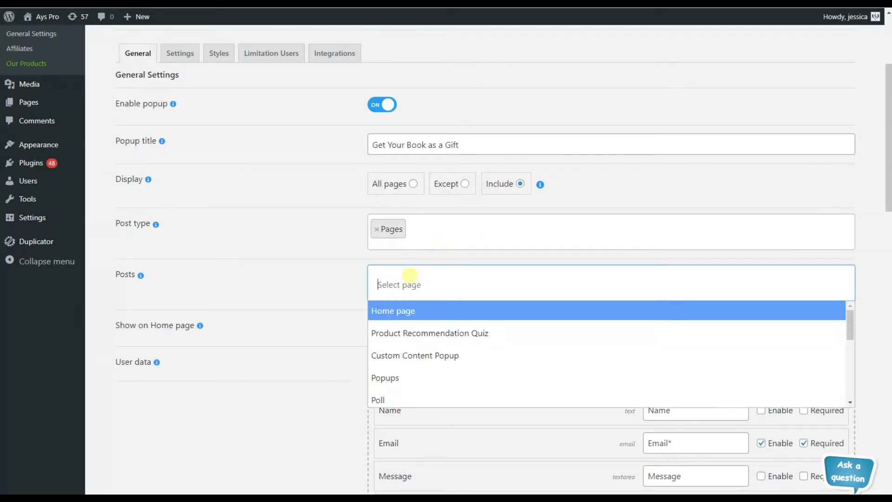
pyautogui.scroll(-5, 407, 349)
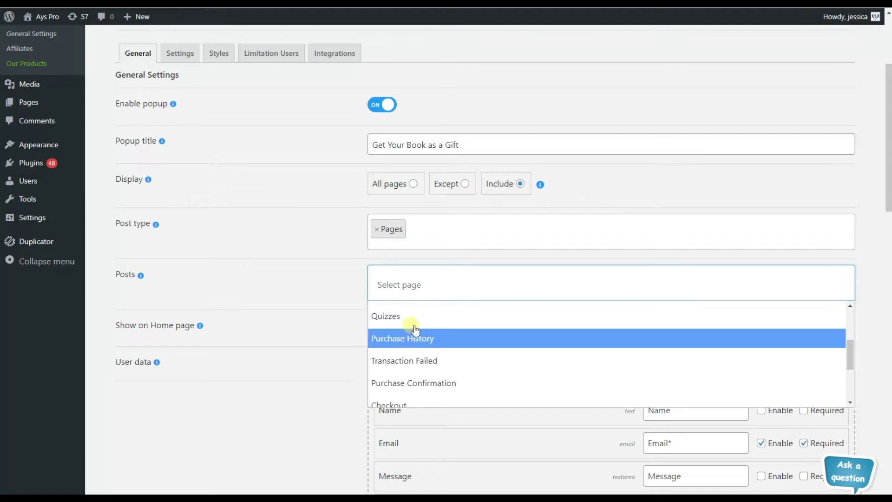
pyautogui.scroll(-4, 409, 351)
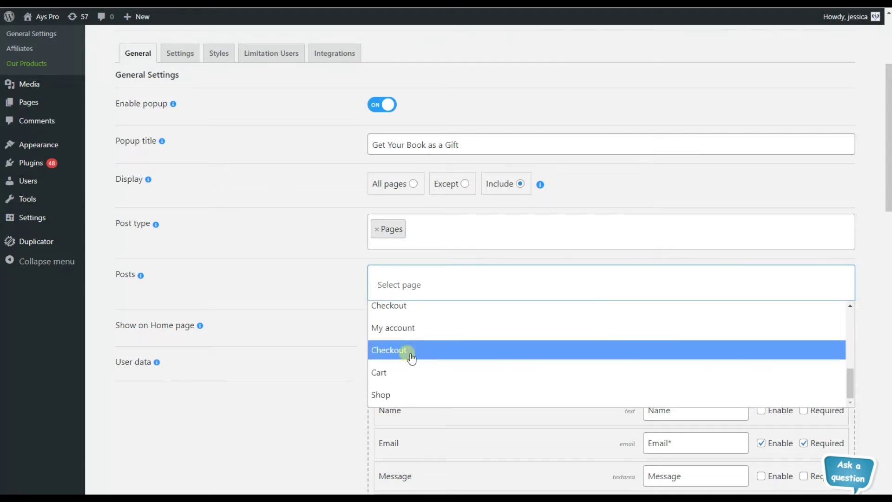
pyautogui.click(396, 394)
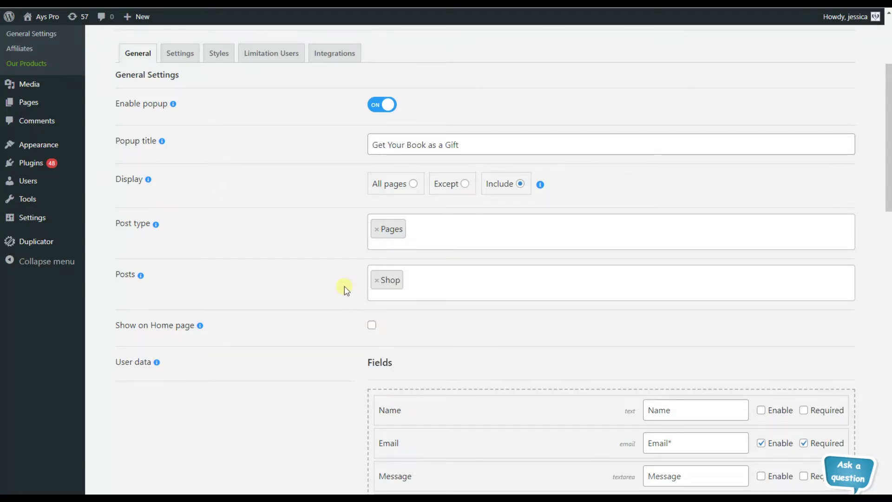
pyautogui.scroll(-1, 346, 291)
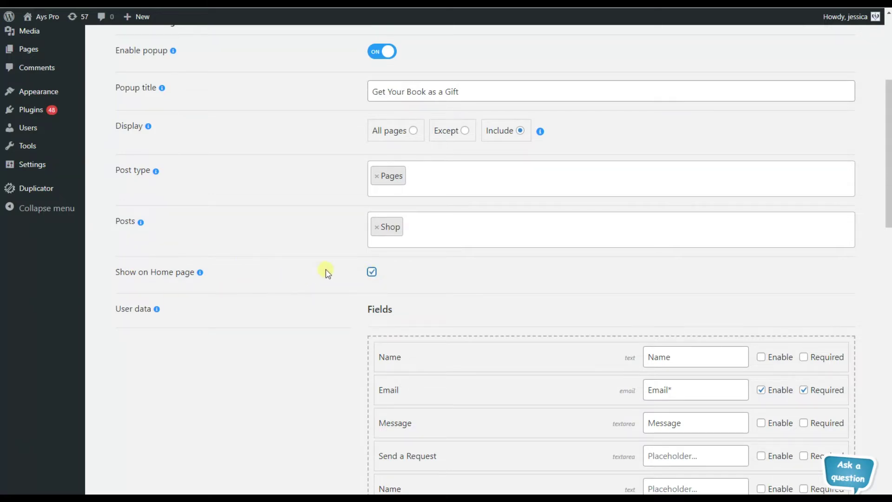
# Review the home page and Message field settings, then go to the Custom Fields list
pyautogui.scroll(-3, 325, 272)
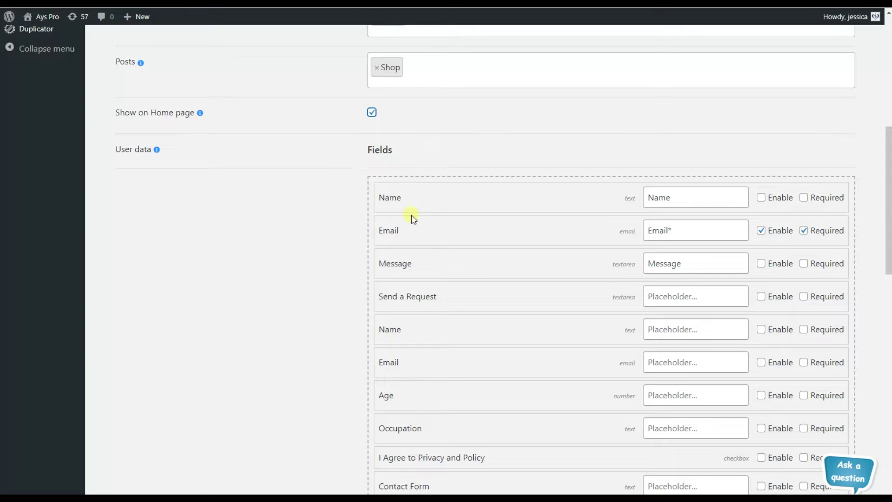
pyautogui.scroll(-3, 425, 274)
pyautogui.scroll(2, 463, 227)
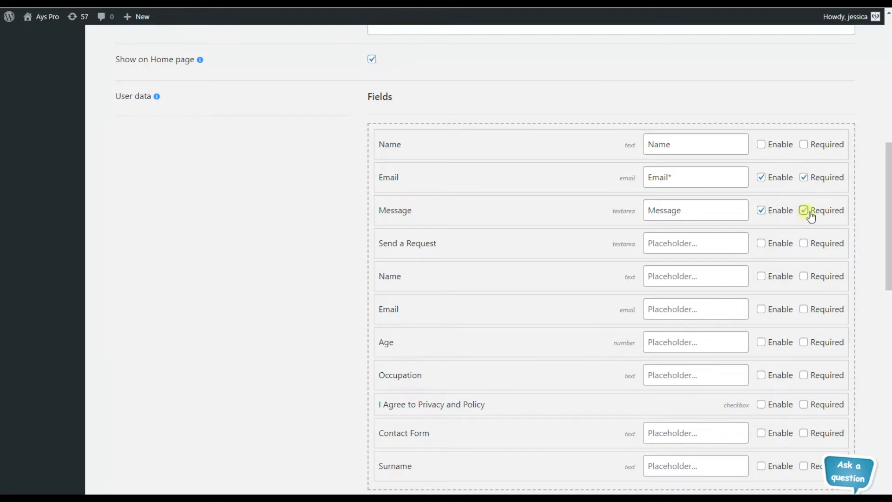
pyautogui.scroll(-1, 647, 314)
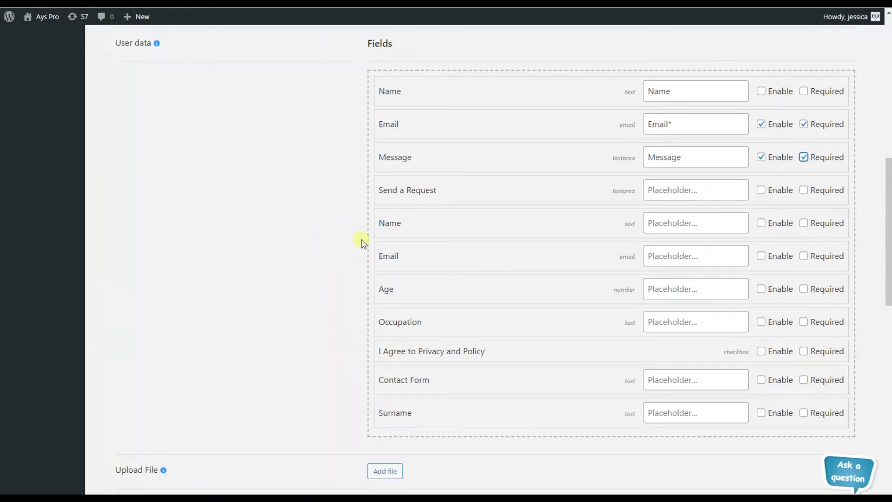
pyautogui.scroll(1, 358, 233)
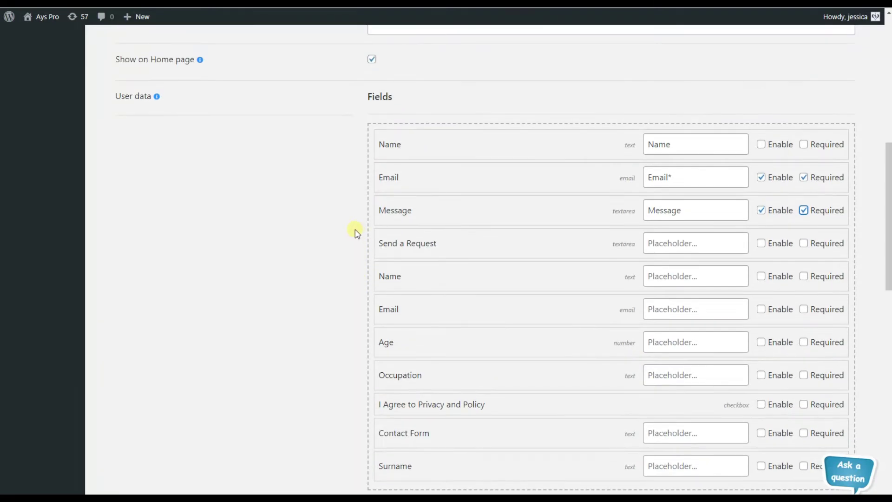
pyautogui.scroll(8, 355, 232)
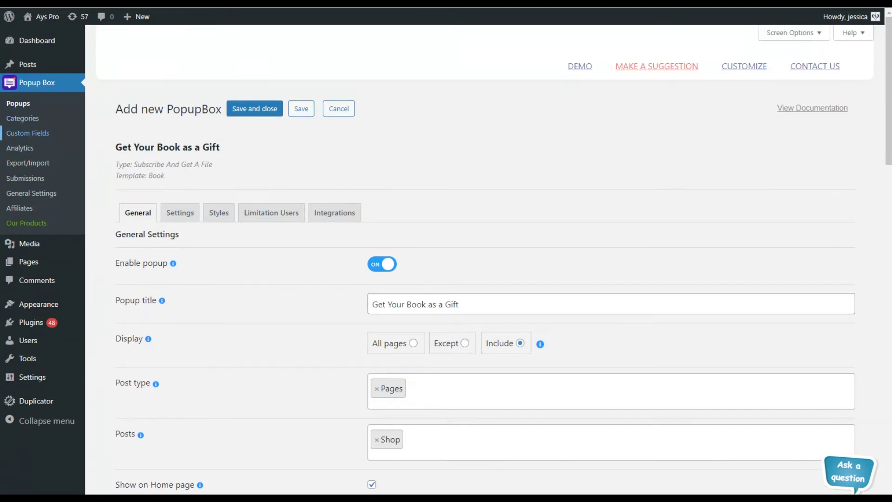
pyautogui.click(27, 133)
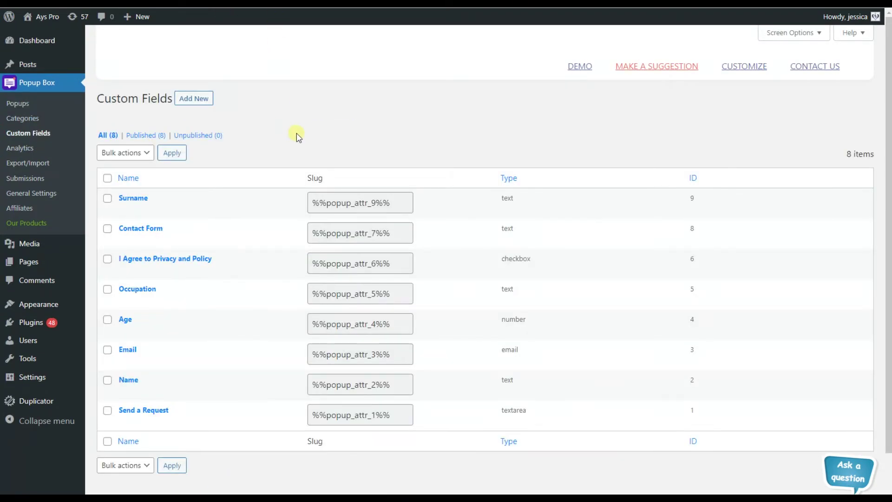
# Create a published text custom field named 'Your Profession' and save it
pyautogui.click(203, 100)
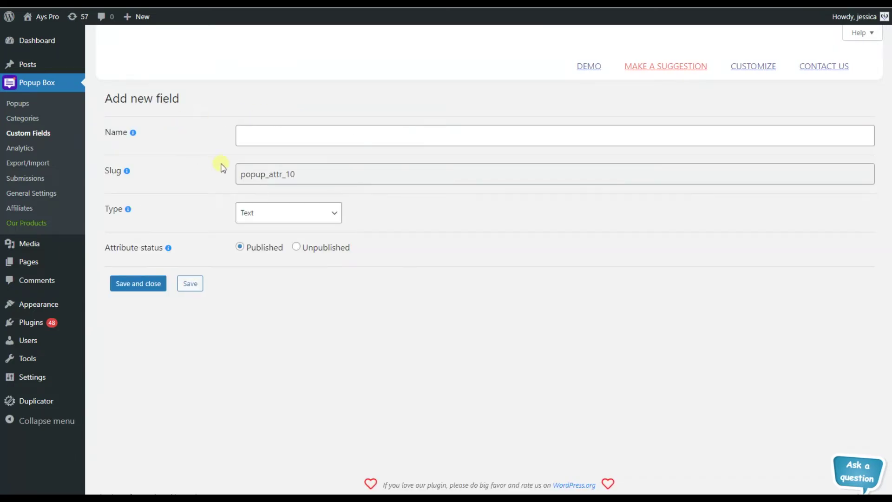
pyautogui.click(296, 136)
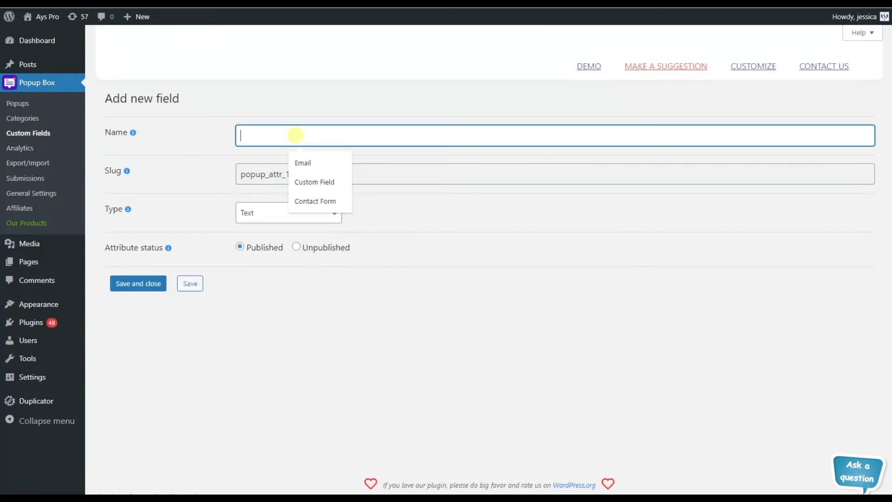
pyautogui.write('Your Profession')
pyautogui.click(224, 143)
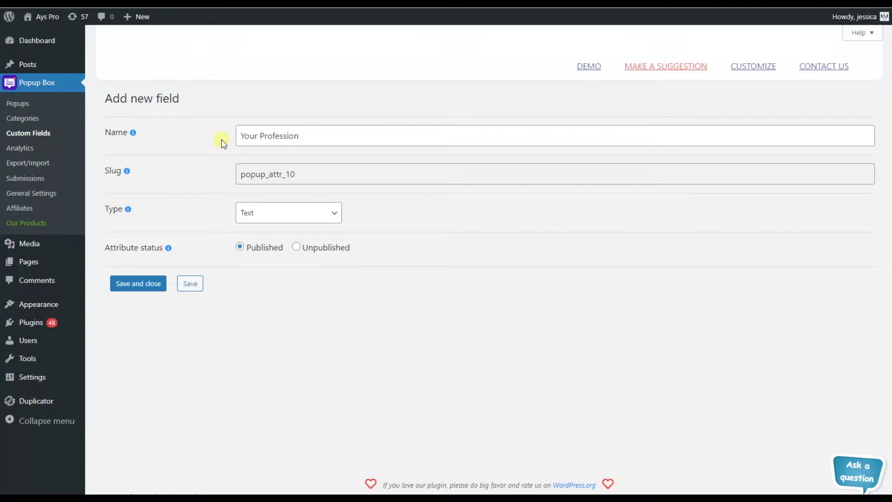
pyautogui.click(146, 294)
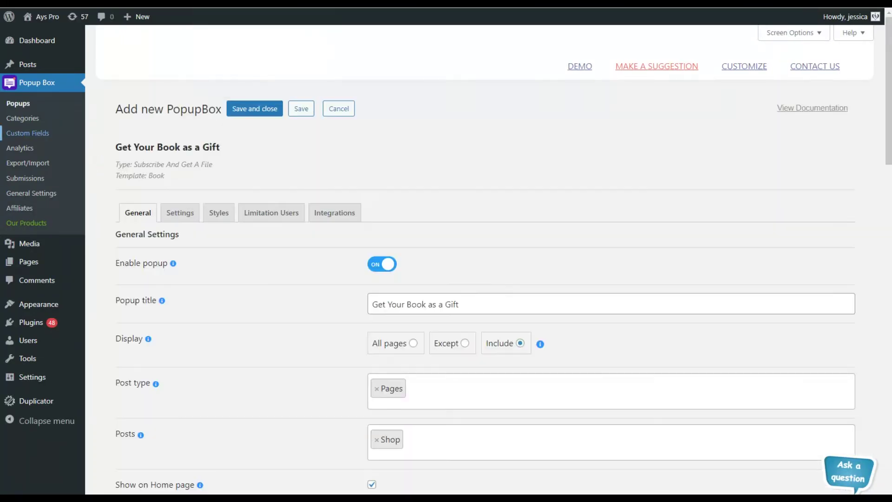
# Upload Easy_recipes-1.pdf as the popup's gift file under Upload File
pyautogui.scroll(-2, 272, 231)
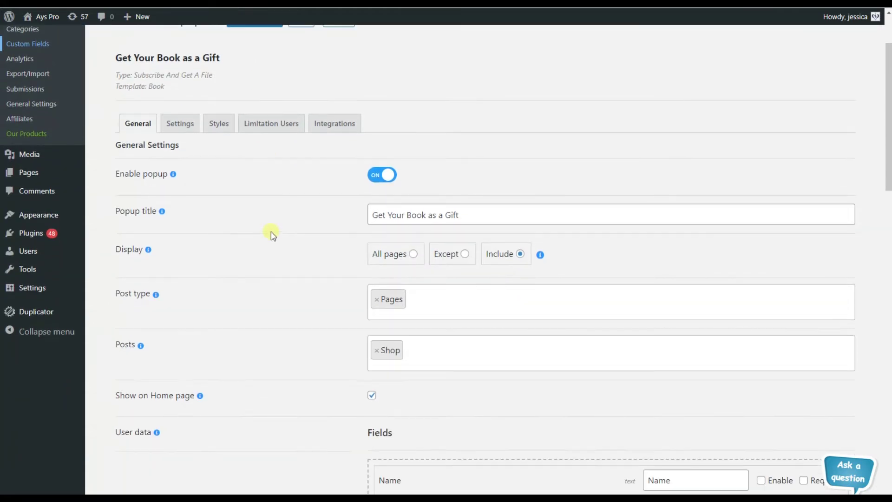
pyautogui.scroll(-8, 272, 231)
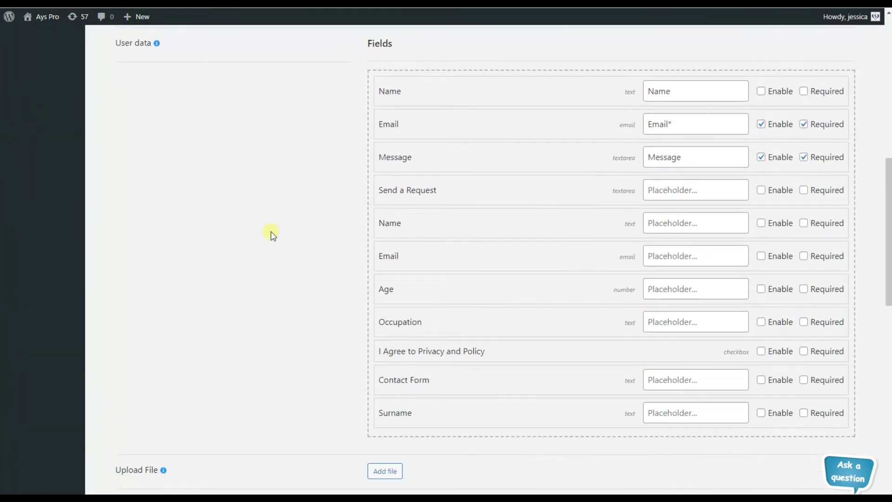
pyautogui.scroll(-5, 271, 235)
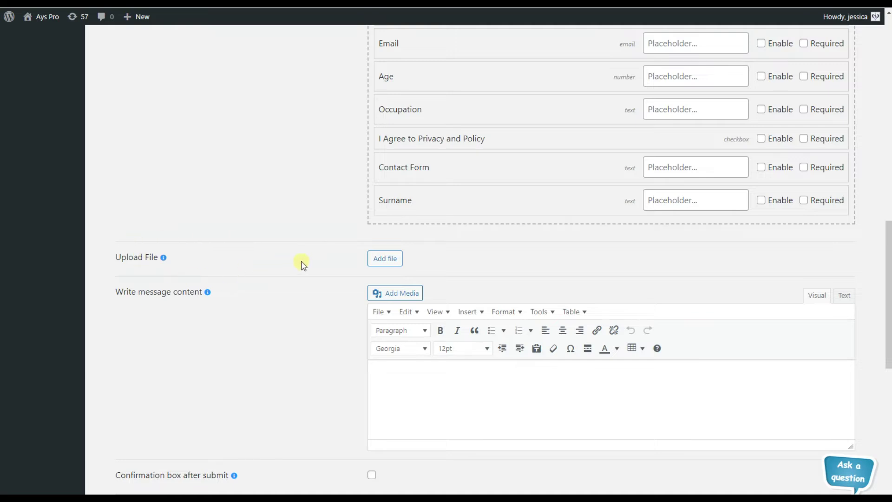
pyautogui.click(386, 260)
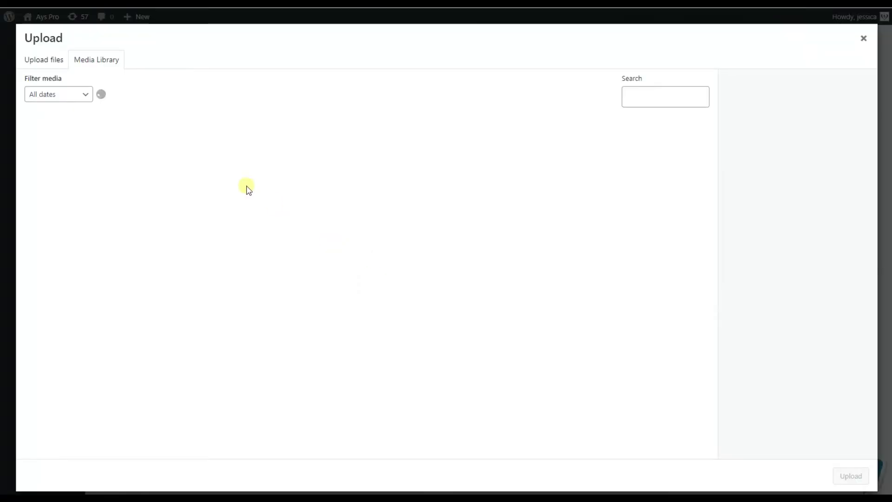
pyautogui.click(53, 67)
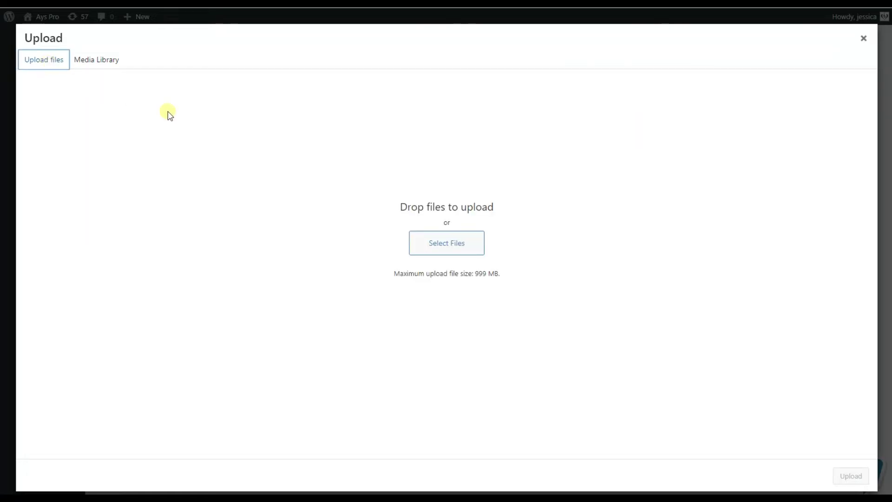
pyautogui.click(446, 243)
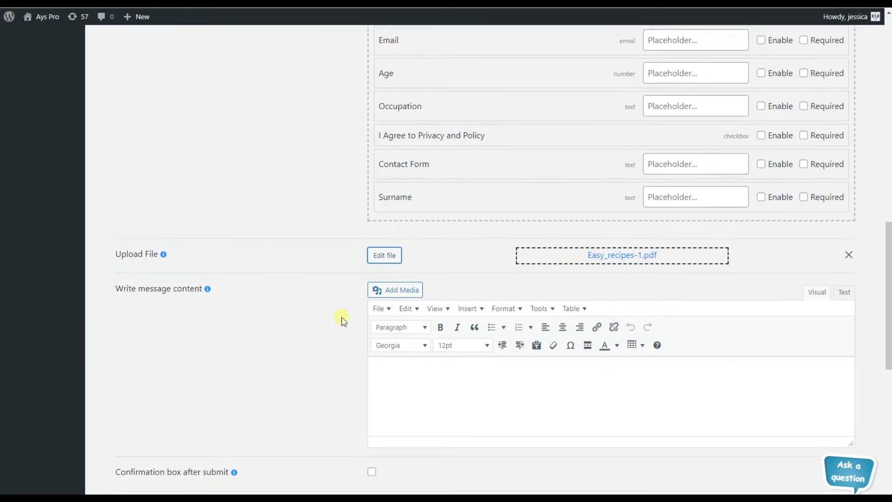
pyautogui.scroll(-1, 343, 321)
# Enter the message 'Subscribe and get the best recipe book as a gift!'
pyautogui.scroll(-1, 343, 321)
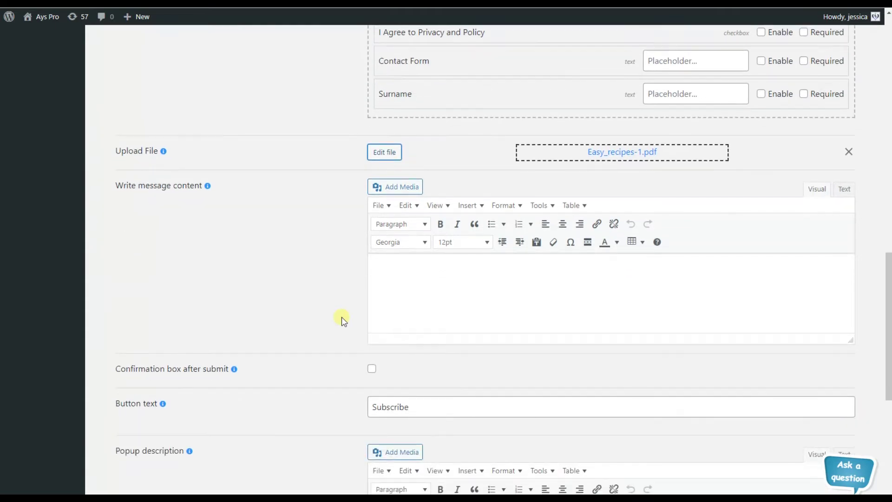
pyautogui.scroll(-1, 327, 316)
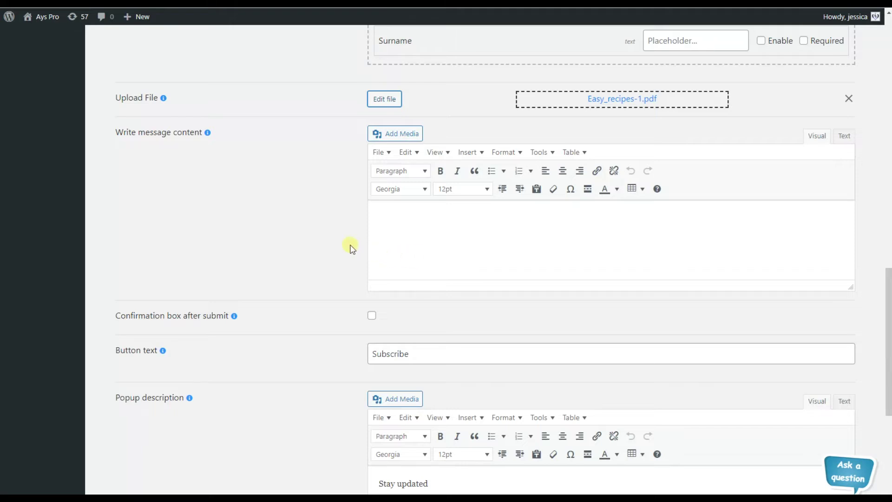
pyautogui.scroll(1, 367, 247)
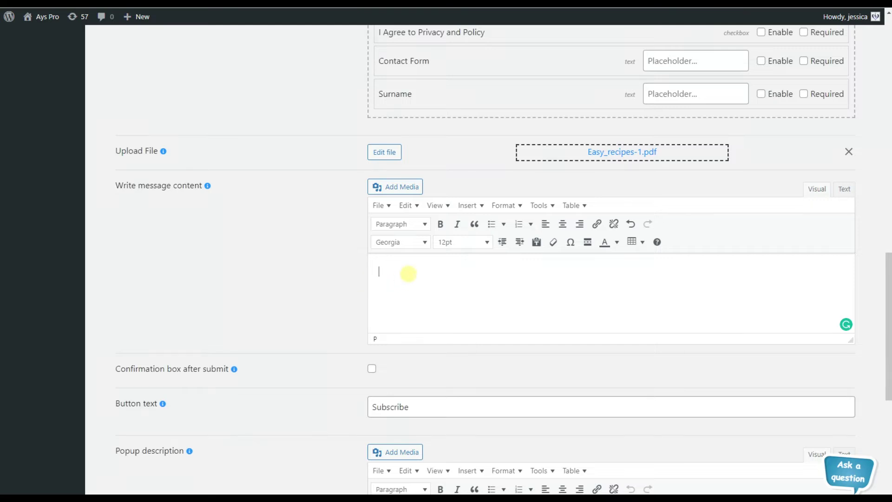
pyautogui.click(408, 274)
pyautogui.write('Subscribe and get the best recipe book as a gift!')
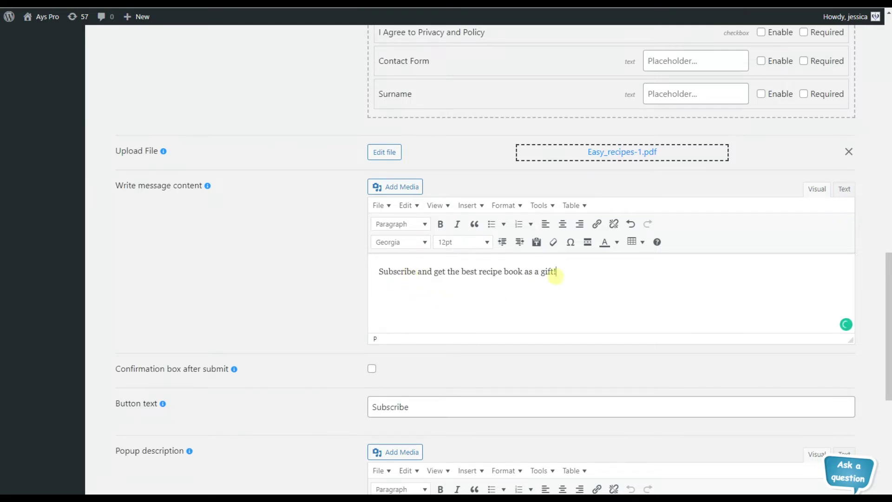
# Change the button text from 'Subscribe' to 'Get Now'
pyautogui.scroll(-1, 503, 289)
pyautogui.scroll(-1, 502, 285)
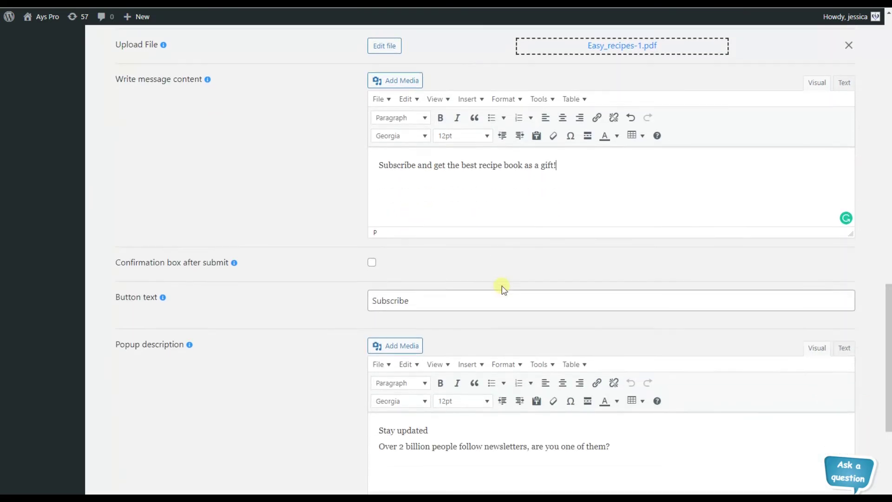
pyautogui.scroll(-1, 503, 290)
pyautogui.scroll(-1, 458, 244)
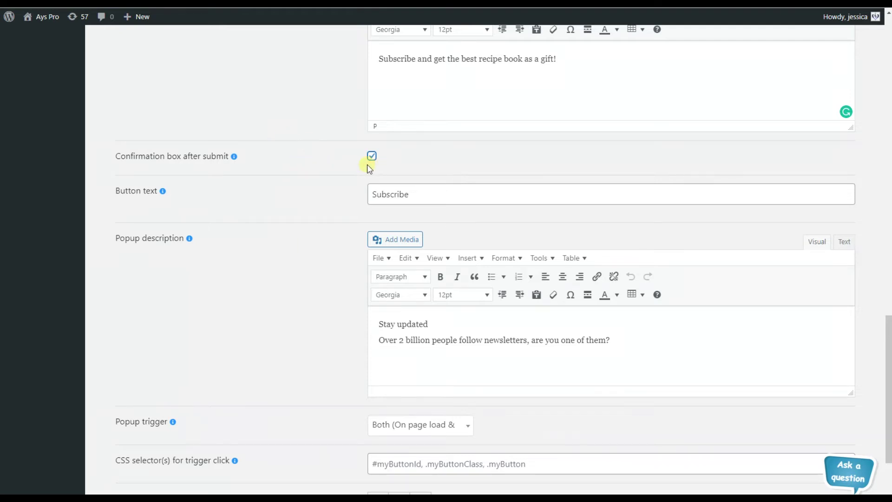
pyautogui.scroll(-1, 370, 168)
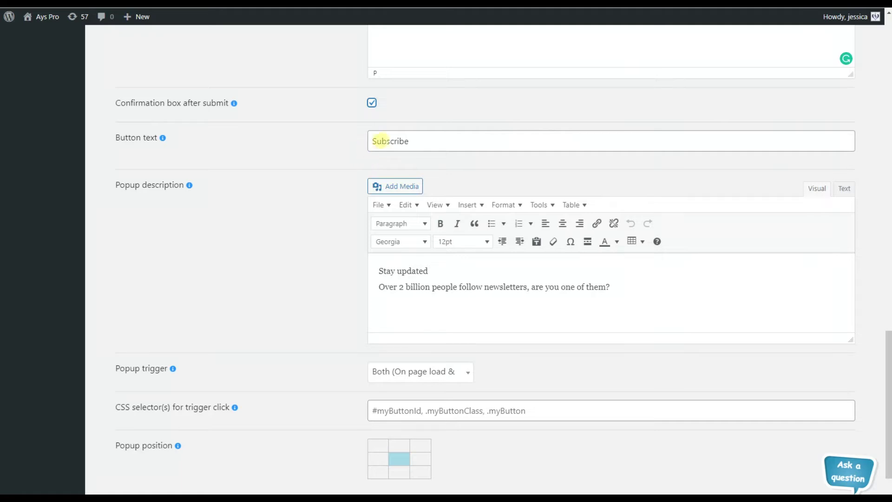
pyautogui.moveTo(426, 141); pyautogui.dragTo(372, 142)
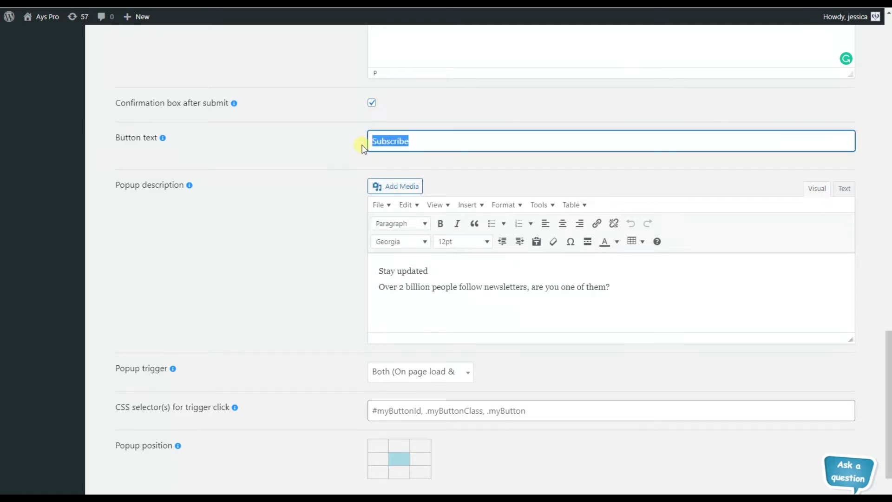
pyautogui.write('Get Now')
pyautogui.click(345, 185)
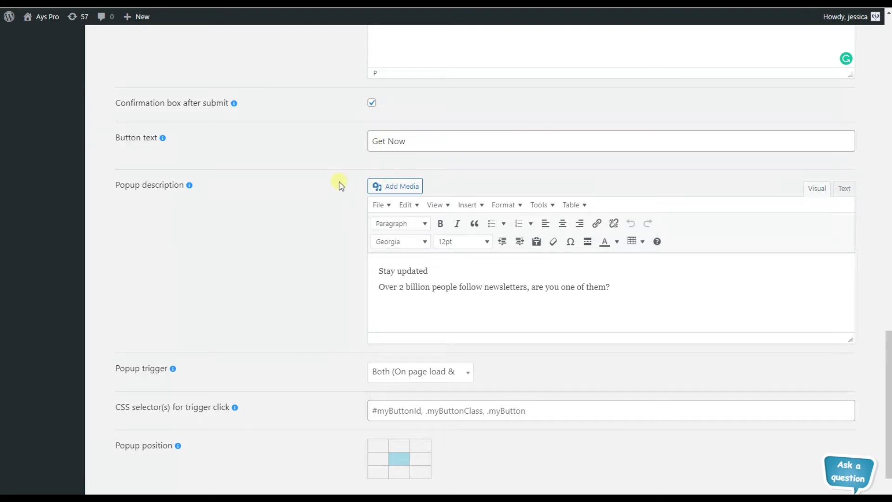
pyautogui.scroll(-1, 341, 186)
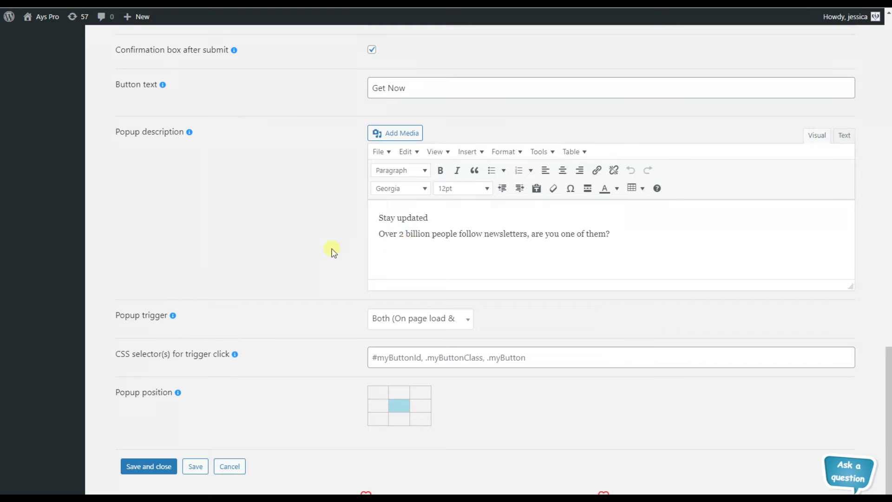
pyautogui.scroll(-1, 333, 252)
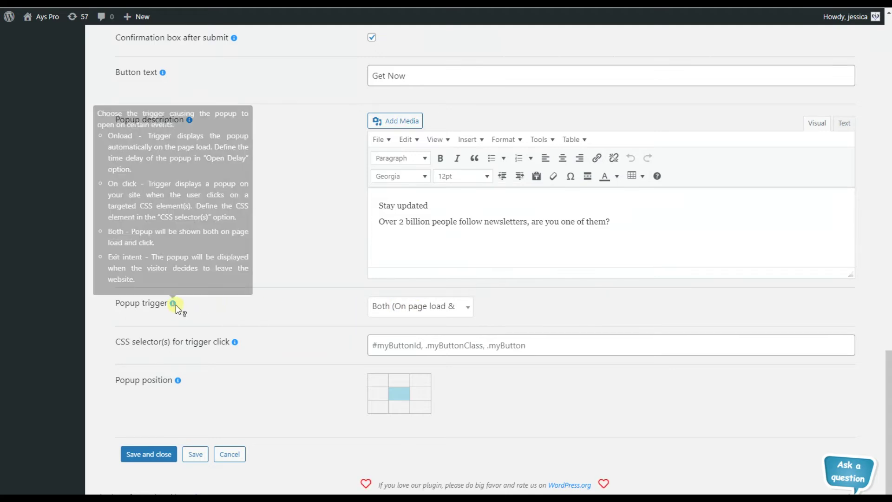
# Switch the Popup trigger from Both to On page load
pyautogui.moveTo(173, 304)
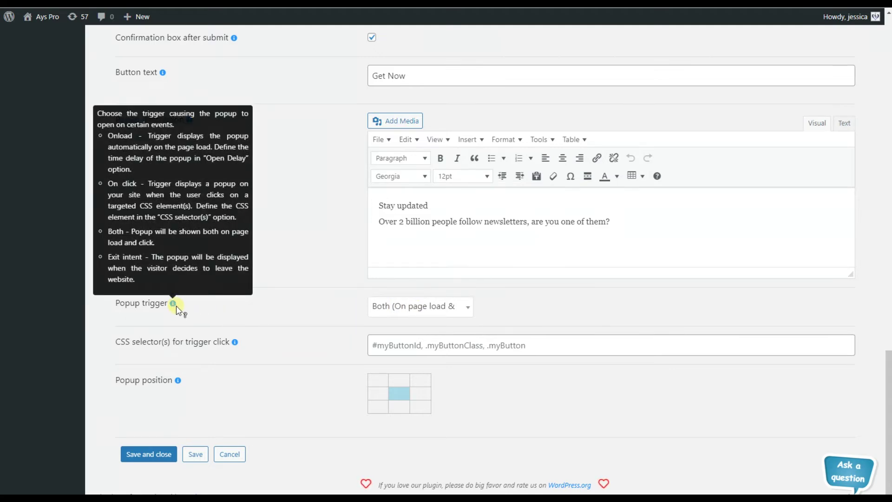
pyautogui.click(415, 309)
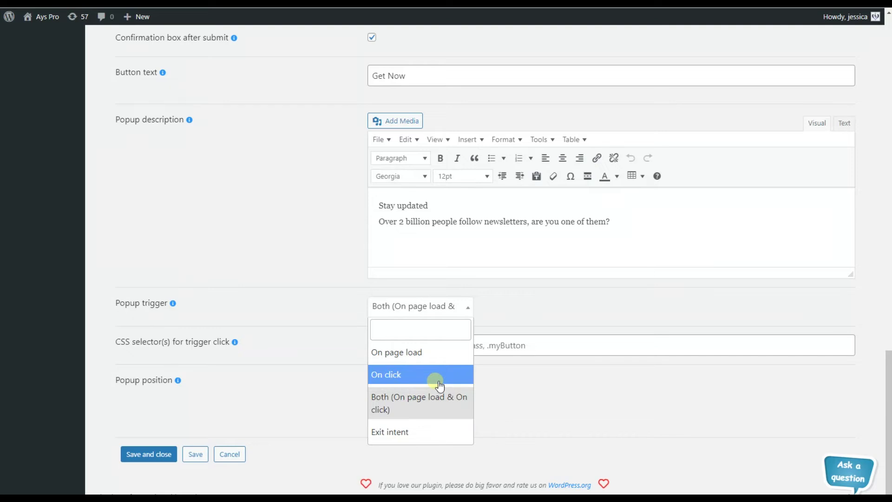
pyautogui.click(444, 361)
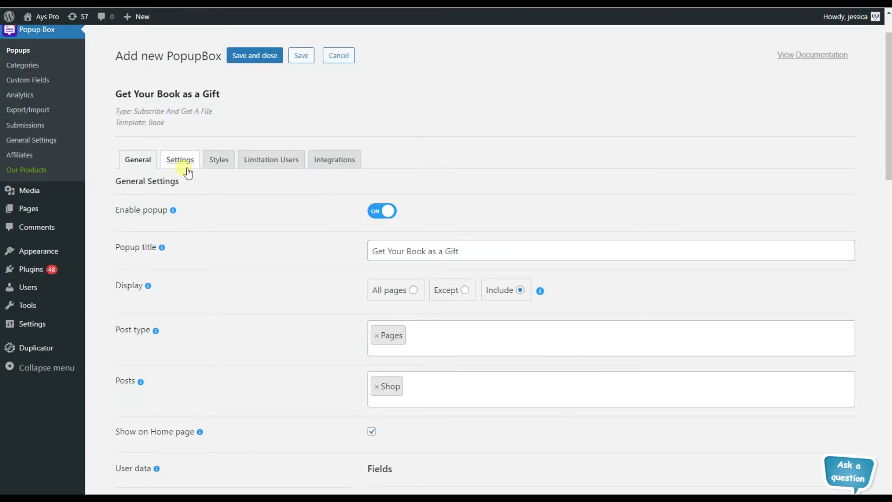
# On the Settings tab, raise the popup's open delay to 5
pyautogui.click(185, 165)
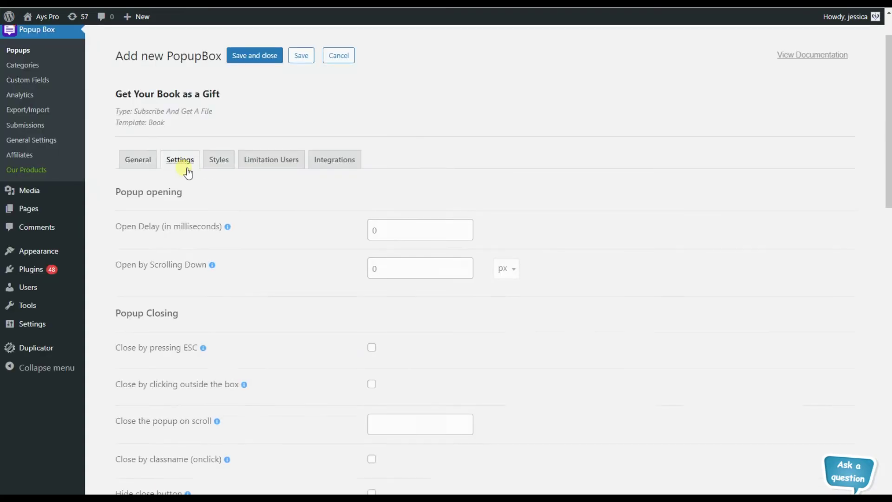
pyautogui.scroll(-2, 299, 193)
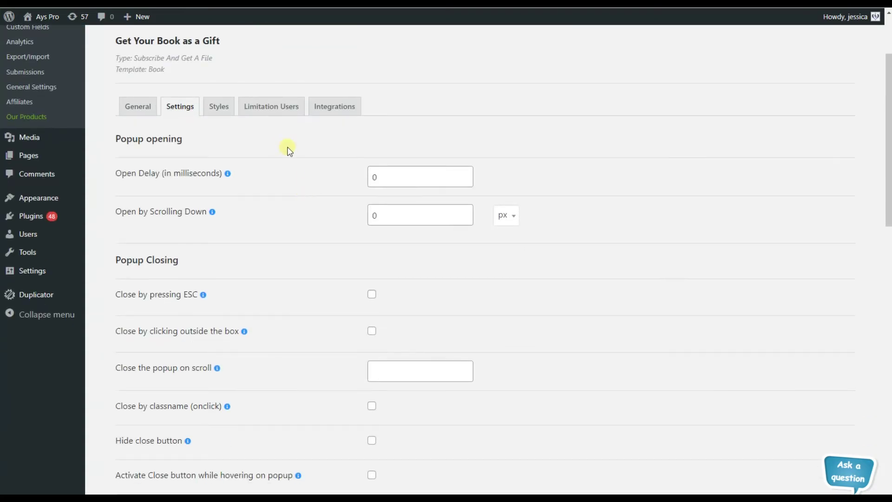
pyautogui.scroll(-8, 350, 205)
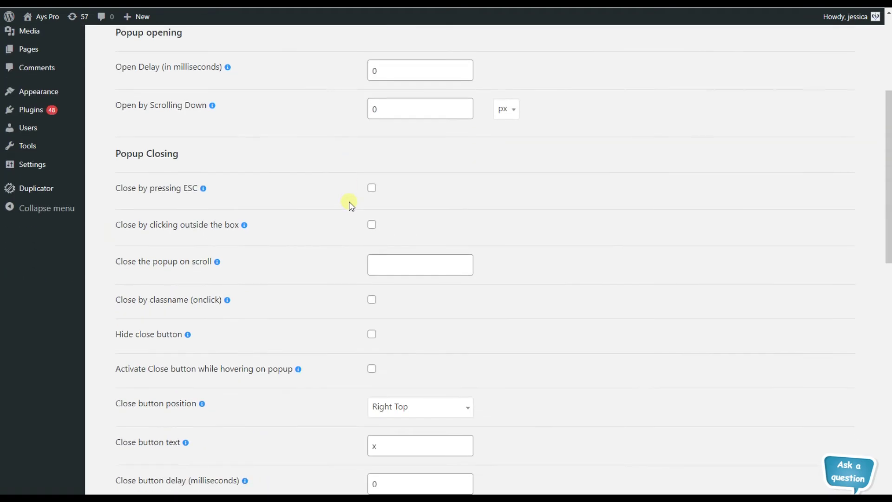
pyautogui.scroll(-8, 350, 205)
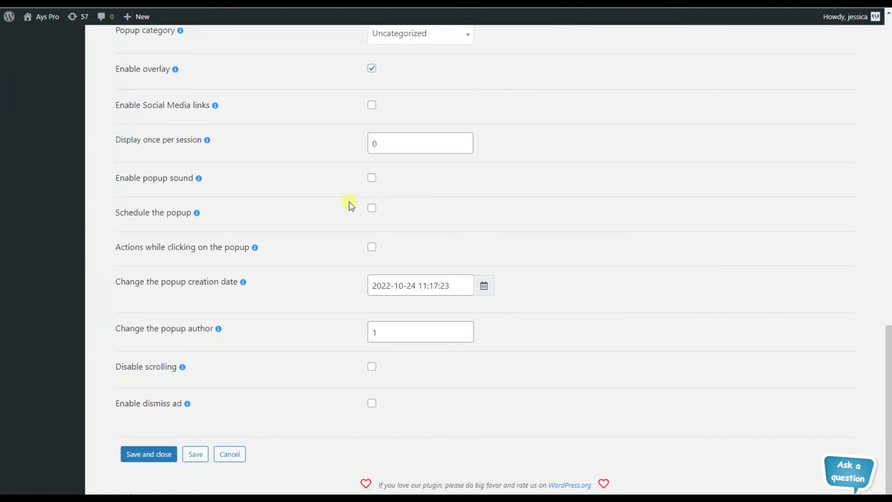
pyautogui.scroll(7, 350, 205)
pyautogui.scroll(10, 350, 204)
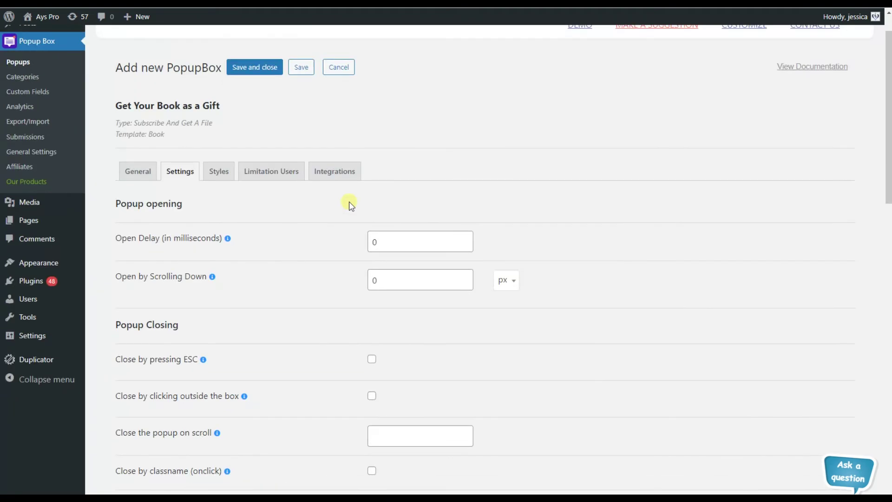
pyautogui.click(391, 241)
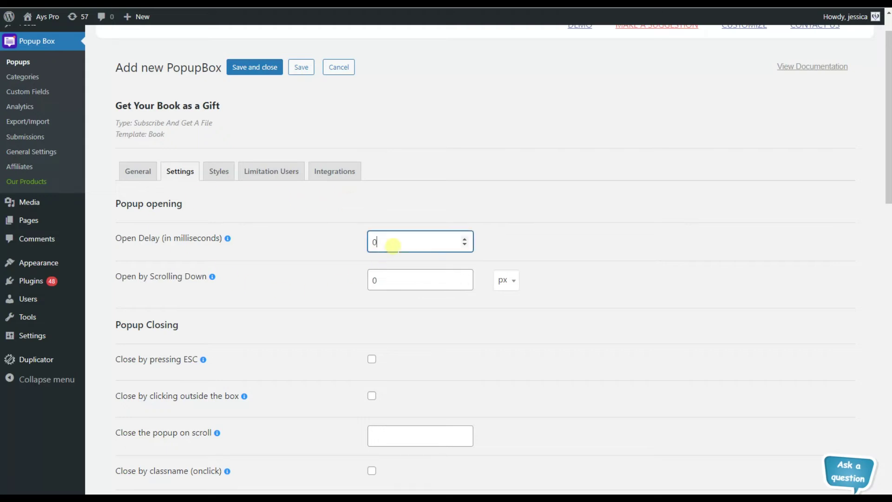
pyautogui.click(465, 238)
pyautogui.click(464, 238)
pyautogui.click(464, 238)
pyautogui.click(464, 238)
pyautogui.click(464, 238)
# Set the scroll-down opening distance to 5 and enable closing by clicking outside
pyautogui.click(464, 280)
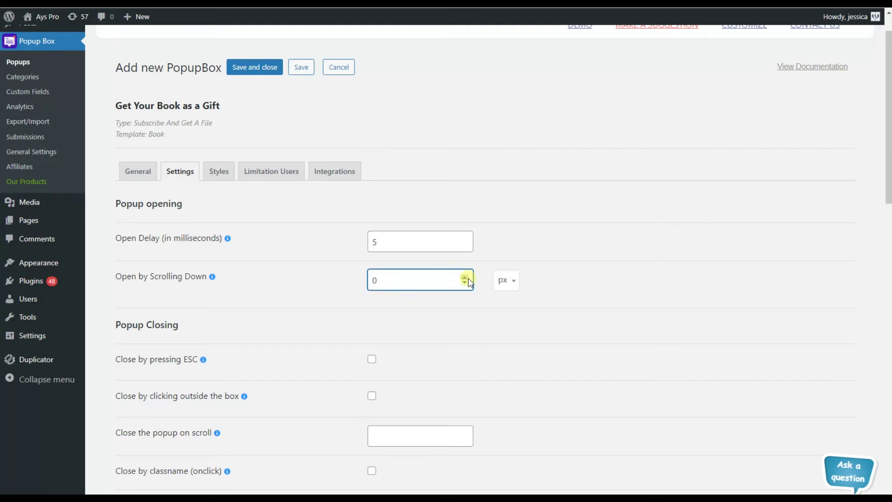
pyautogui.click(466, 278)
pyautogui.click(311, 280)
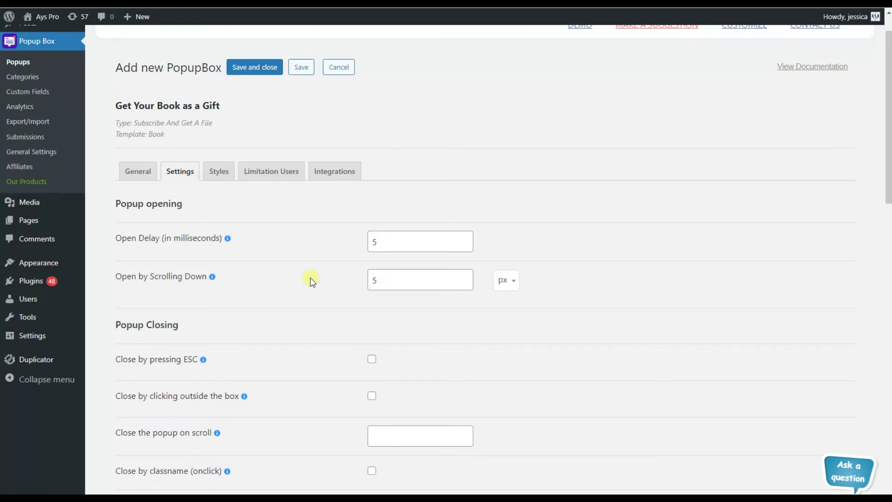
pyautogui.scroll(-5, 311, 280)
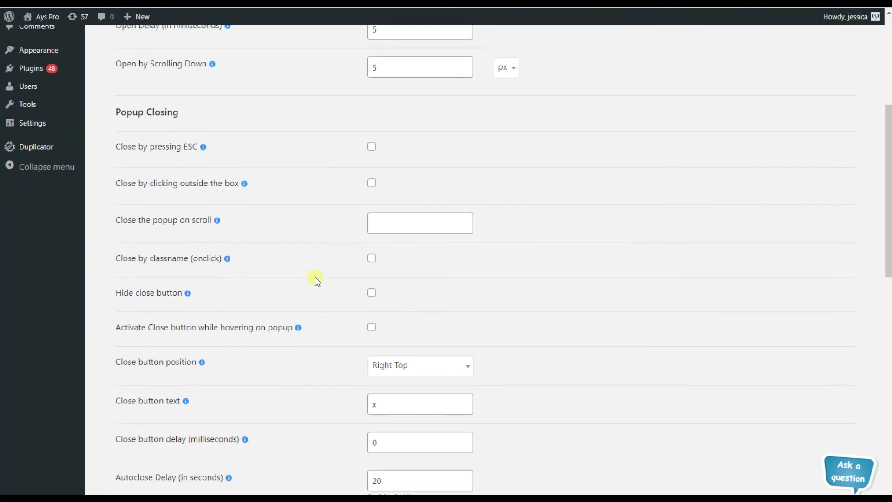
pyautogui.scroll(-3, 163, 343)
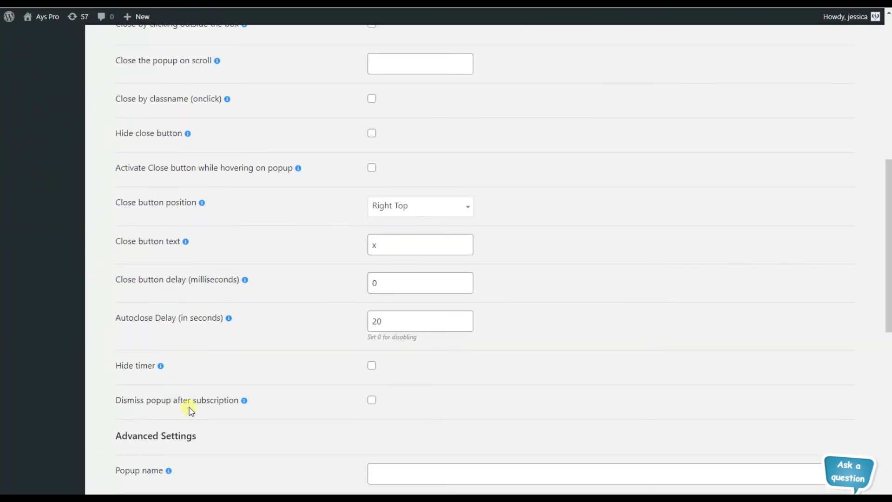
pyautogui.scroll(3, 189, 409)
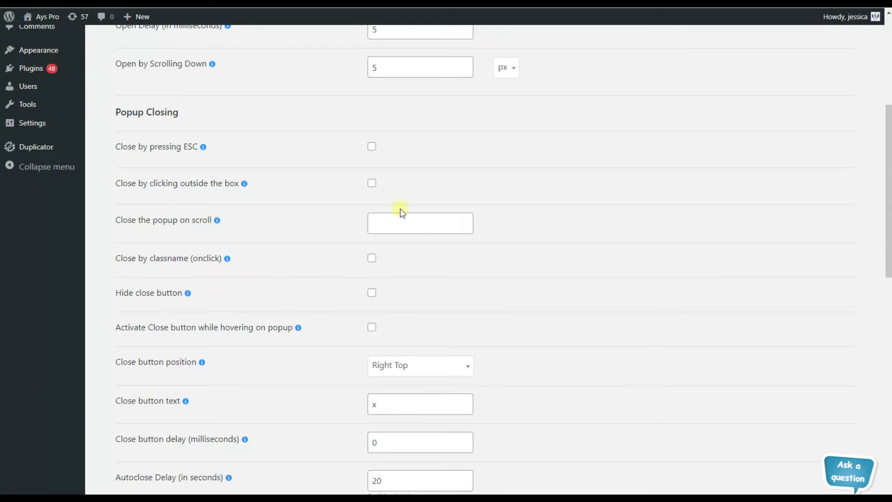
pyautogui.click(372, 182)
# Name the popup 'Book', keeping its category as Uncategorized
pyautogui.scroll(-3, 327, 194)
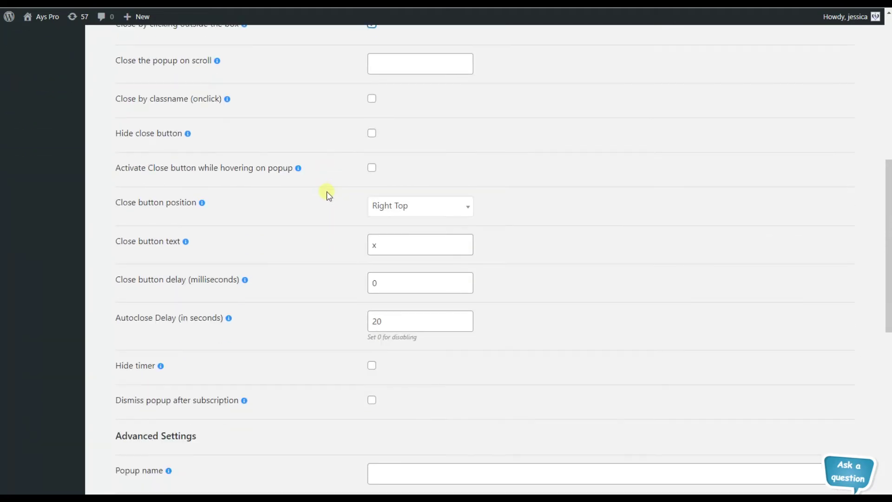
pyautogui.scroll(-6, 342, 373)
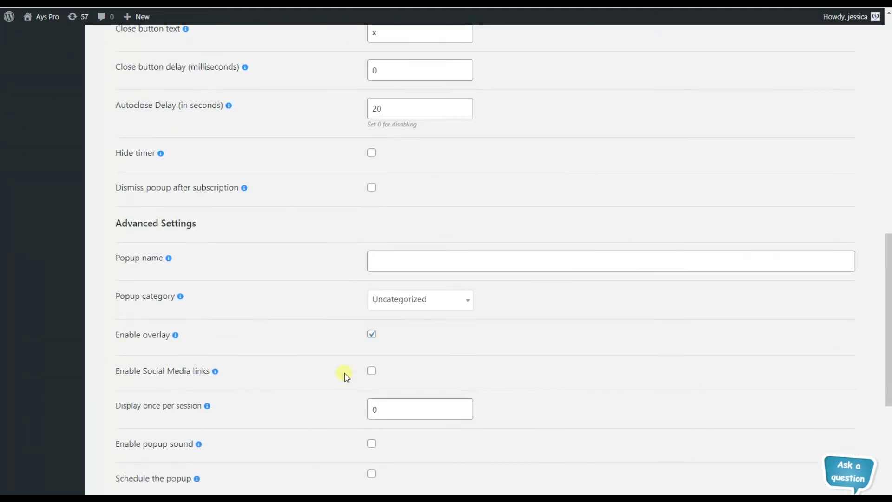
pyautogui.scroll(-3, 152, 301)
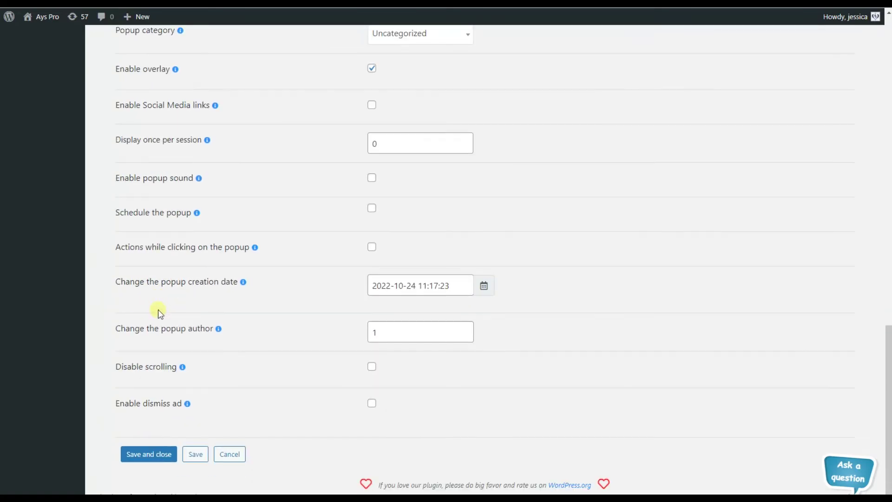
pyautogui.scroll(3, 291, 310)
pyautogui.click(392, 157)
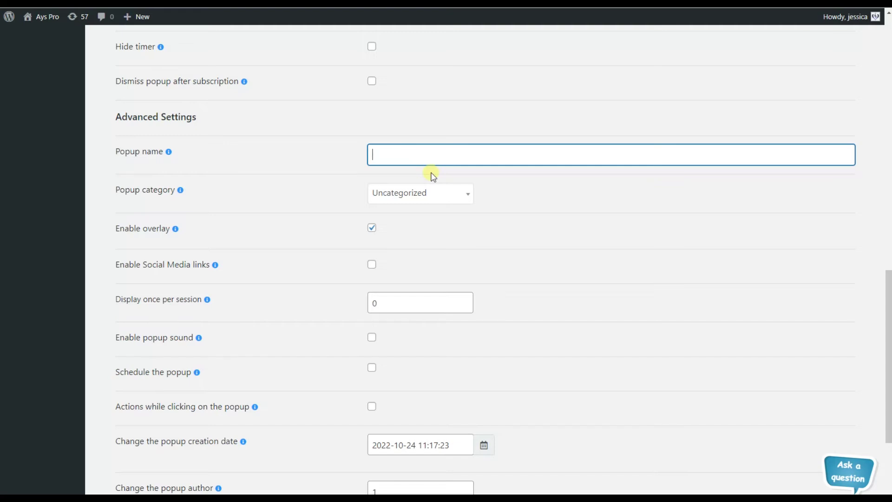
pyautogui.click(420, 197)
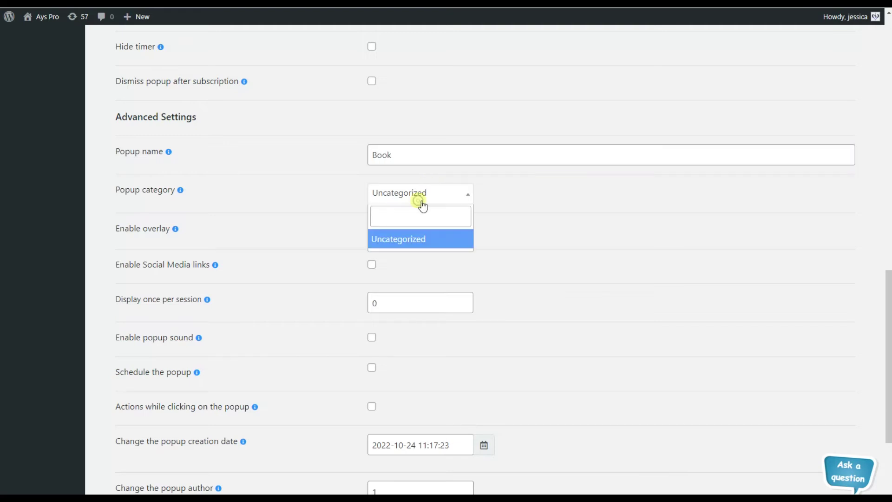
pyautogui.click(343, 189)
pyautogui.scroll(-1, 347, 192)
pyautogui.scroll(-2, 346, 192)
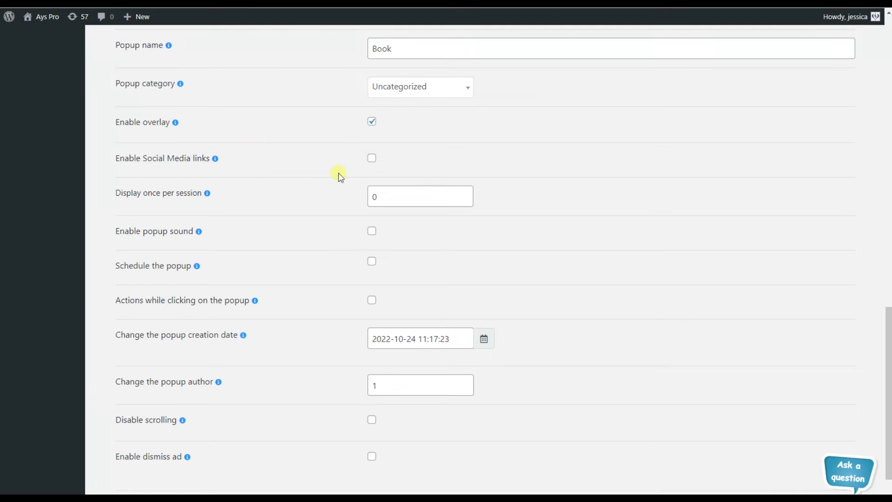
# Set Display once per session to 1440 minutes
pyautogui.click(446, 195)
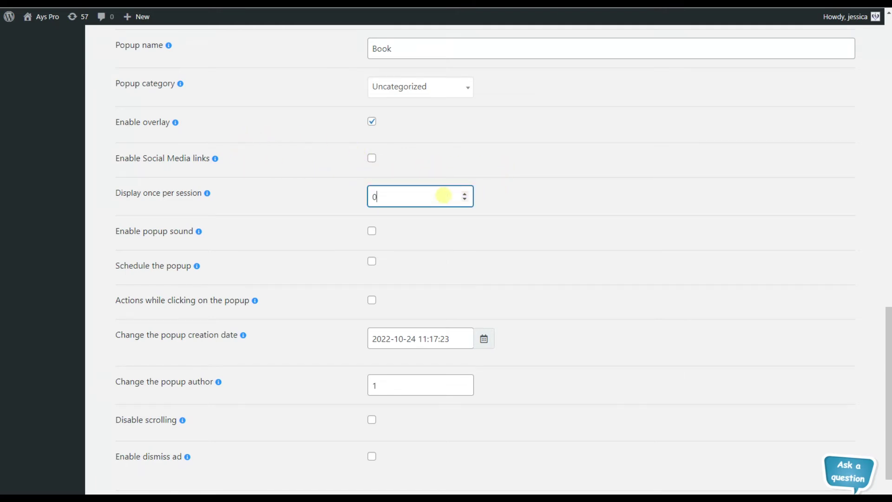
pyautogui.click(466, 193)
pyautogui.moveTo(208, 194)
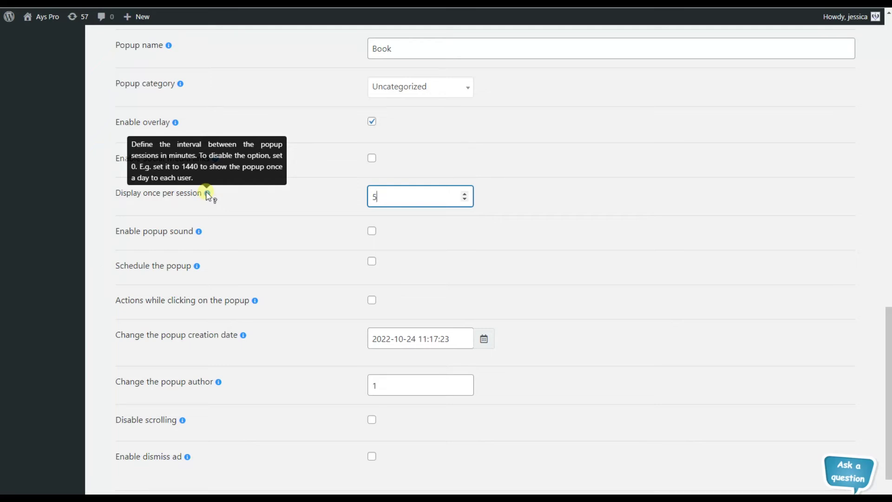
pyautogui.doubleClick(389, 196)
pyautogui.write('1440')
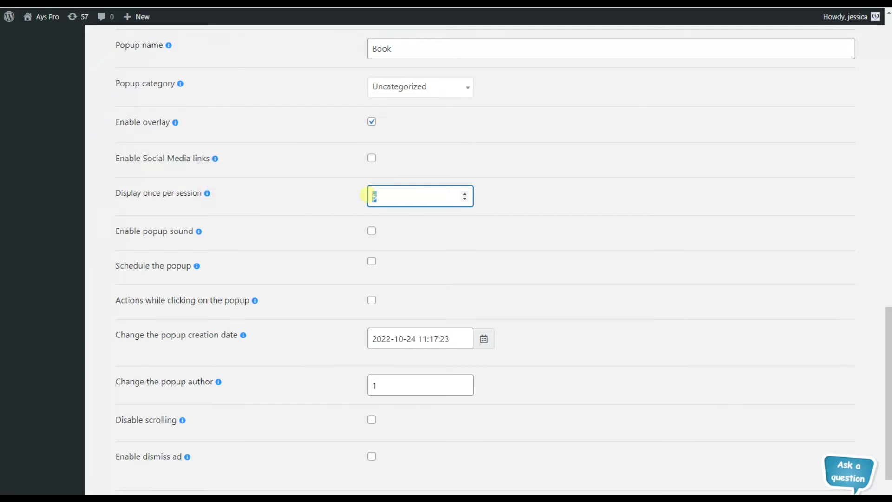
pyautogui.click(335, 208)
pyautogui.scroll(-1, 327, 213)
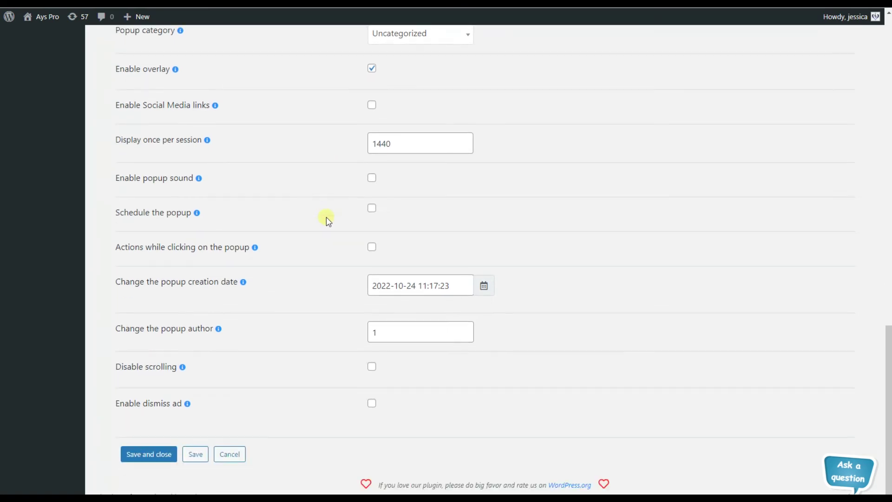
# Schedule the popup to run from October 14 to October 29, 2022
pyautogui.click(377, 209)
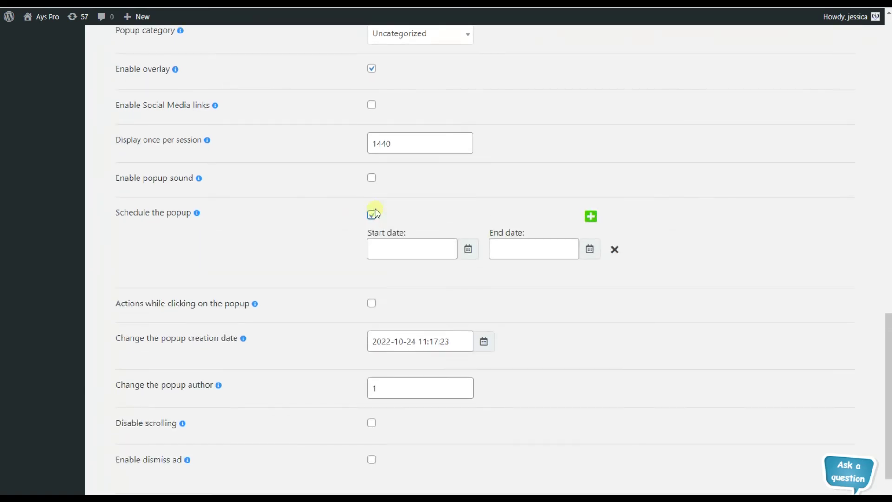
pyautogui.click(389, 245)
pyautogui.click(447, 336)
pyautogui.click(533, 252)
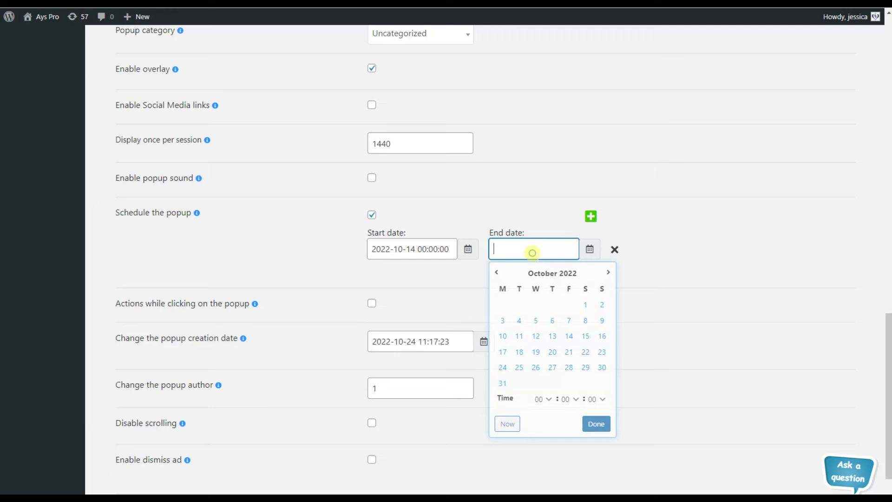
pyautogui.click(519, 352)
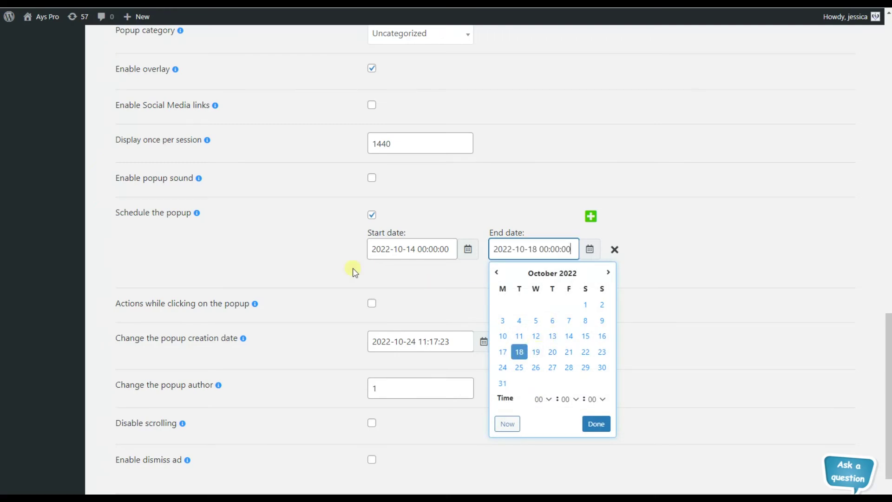
pyautogui.click(584, 366)
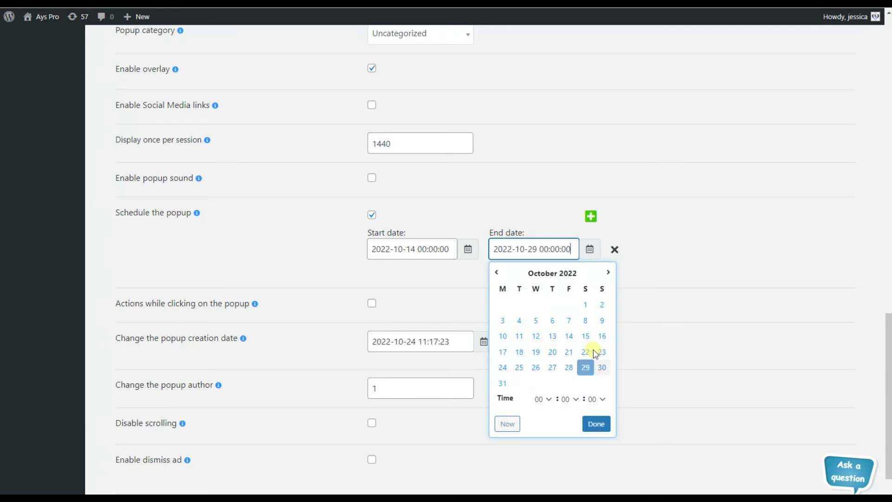
pyautogui.click(319, 264)
# Enable the dismiss ad option and move on to the Styles tab
pyautogui.scroll(-1, 319, 264)
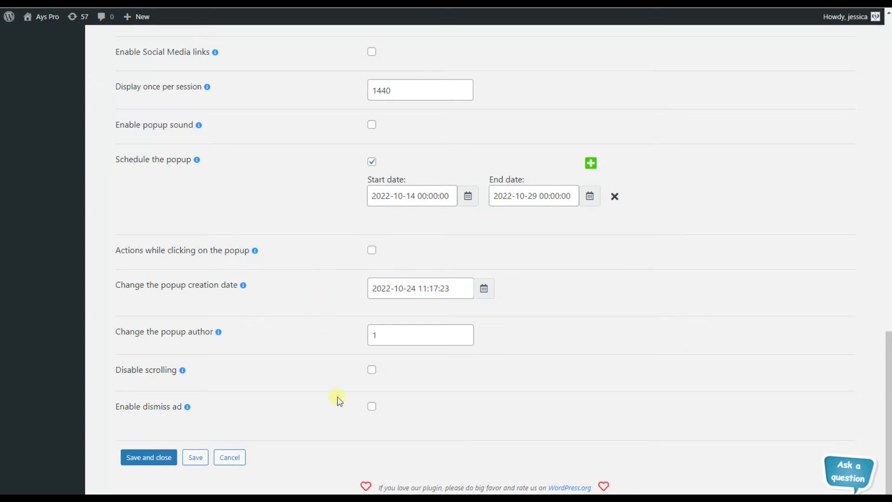
pyautogui.click(372, 406)
pyautogui.scroll(-1, 625, 414)
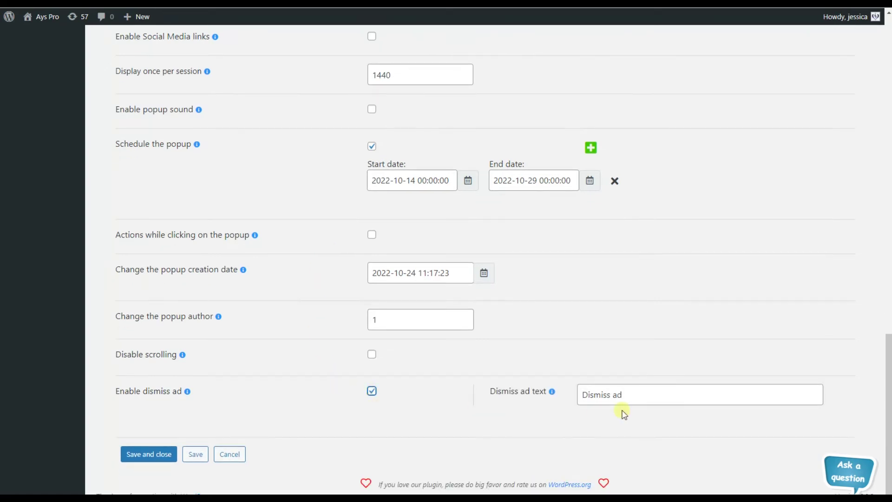
pyautogui.click(218, 212)
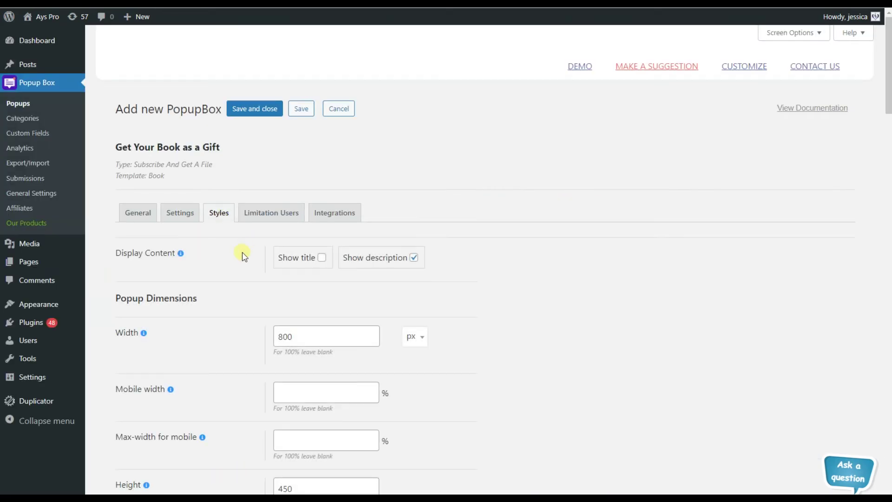
# Review the popup width and full-screen options, leaving them unchanged
pyautogui.scroll(-3, 242, 254)
pyautogui.scroll(1, 242, 255)
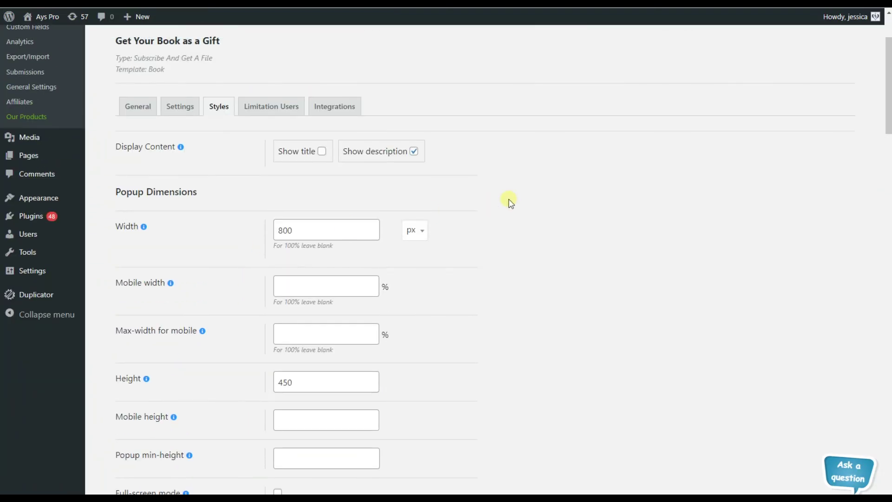
pyautogui.scroll(-2, 511, 203)
pyautogui.click(363, 122)
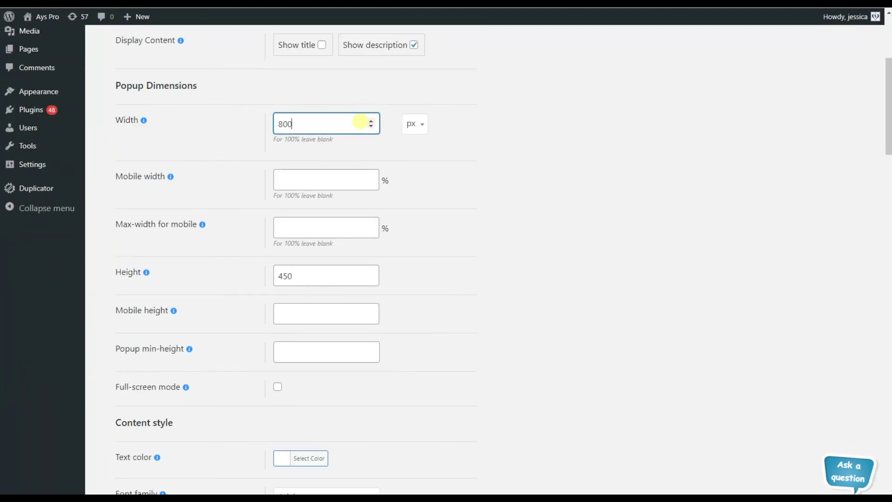
pyautogui.click(422, 177)
pyautogui.scroll(-1, 422, 177)
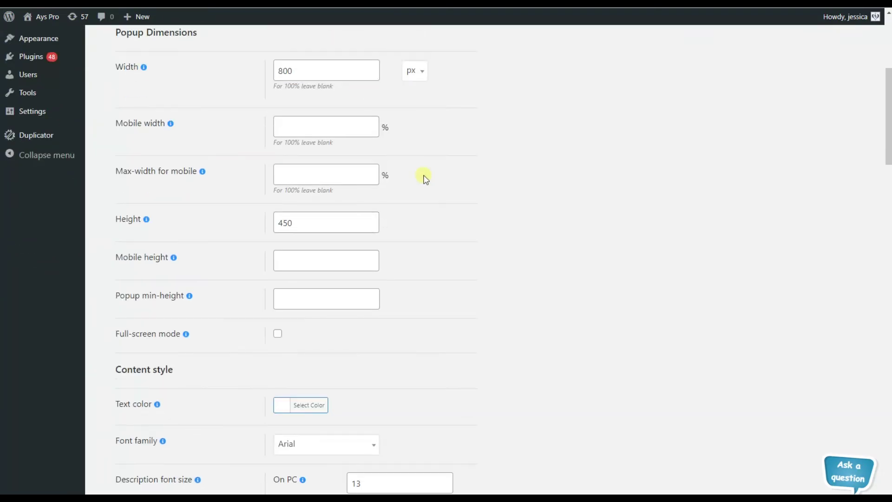
pyautogui.scroll(-1, 320, 215)
pyautogui.click(278, 281)
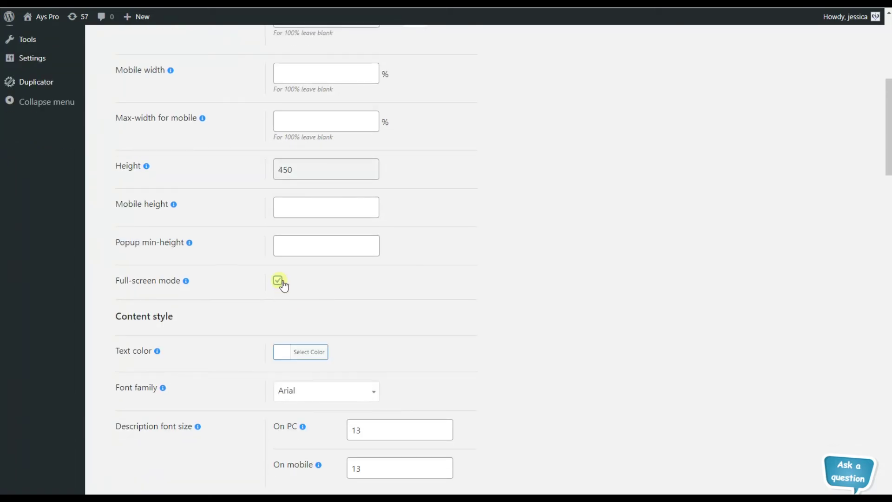
pyautogui.click(278, 281)
# Set the popup text colour to near-black #0a0a0a
pyautogui.scroll(-3, 406, 261)
pyautogui.click(284, 193)
pyautogui.moveTo(280, 222); pyautogui.dragTo(279, 311)
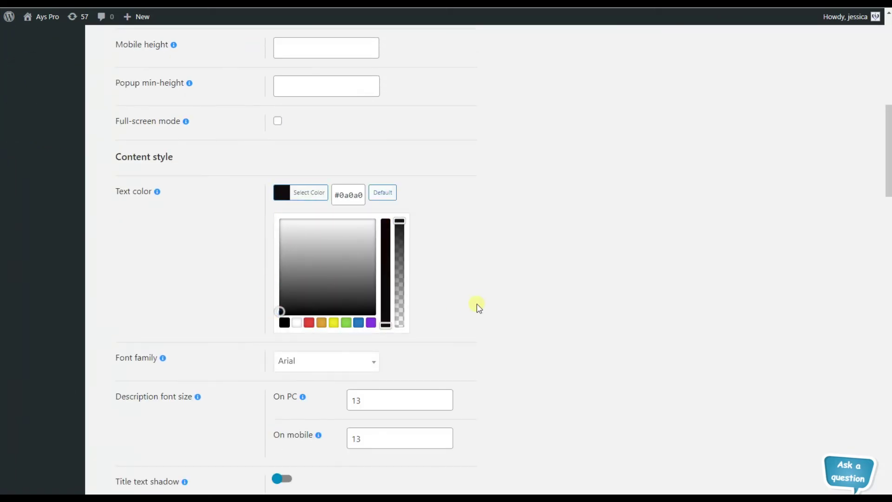
pyautogui.click(479, 307)
# Choose Georgia as the popup's font family
pyautogui.scroll(-1, 518, 253)
pyautogui.click(375, 175)
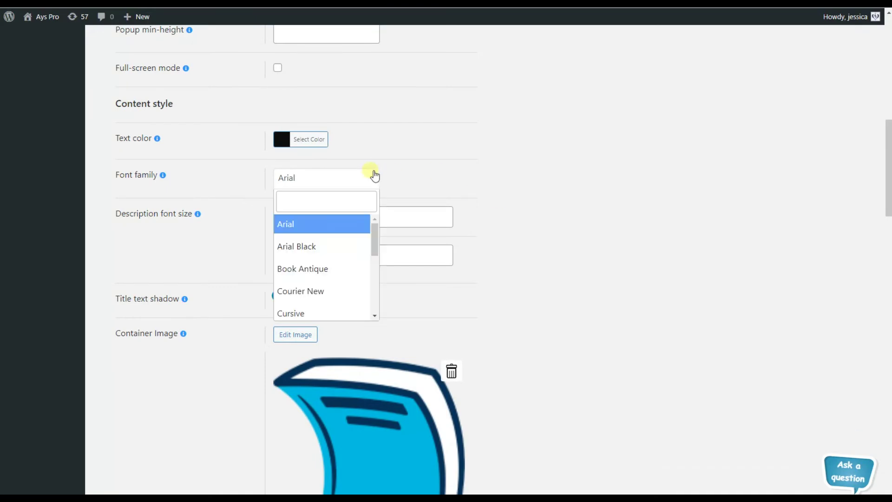
pyautogui.scroll(-2, 322, 261)
pyautogui.click(320, 253)
# Replace the container image with the graduation stairs illustration from the Media Library
pyautogui.scroll(-2, 486, 209)
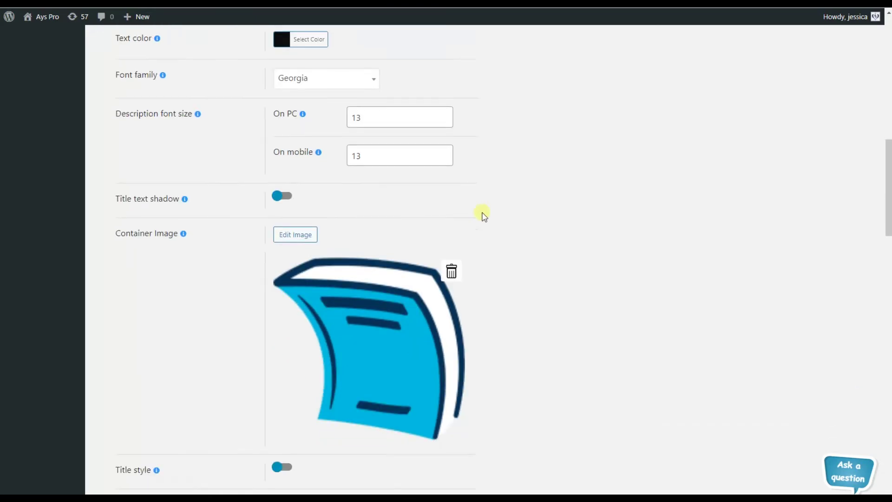
pyautogui.scroll(-1, 483, 214)
pyautogui.click(307, 175)
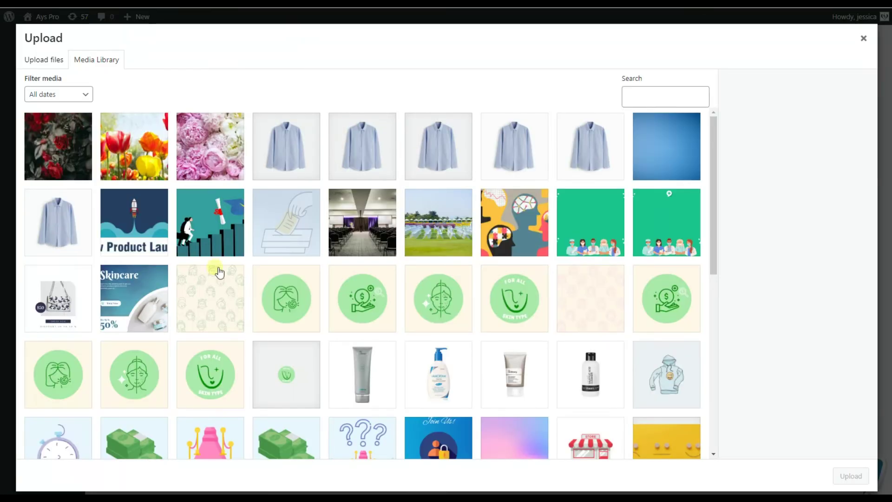
pyautogui.click(226, 199)
pyautogui.click(849, 475)
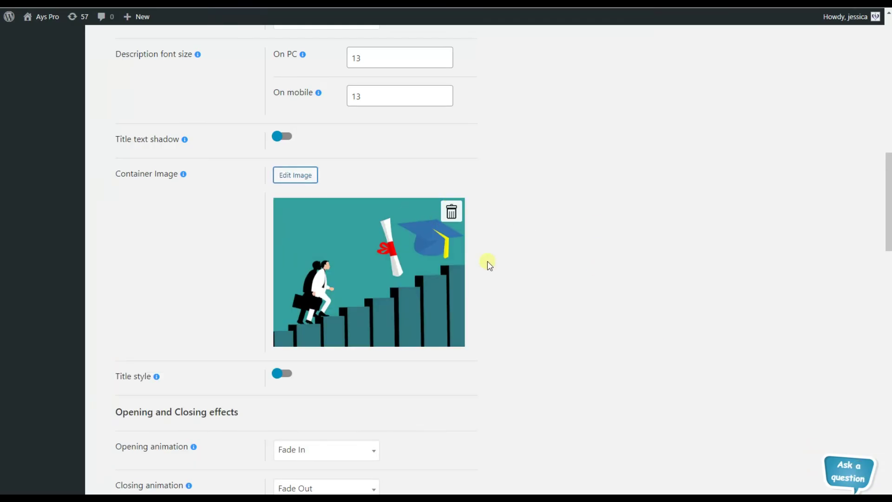
# Set the opening animation to Fade In Left
pyautogui.scroll(-4, 514, 219)
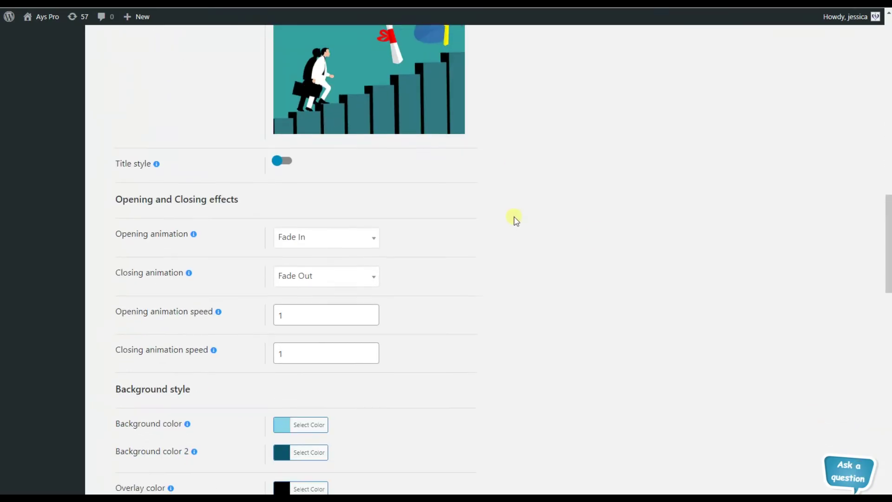
pyautogui.scroll(-2, 514, 219)
pyautogui.click(370, 133)
pyautogui.click(325, 260)
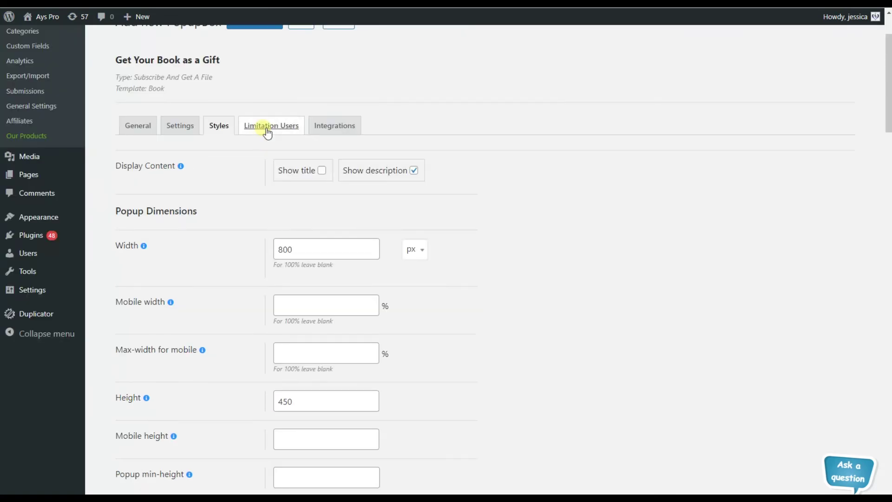
# On the Limitation Users tab, disable the popup after a view count of 5
pyautogui.click(268, 132)
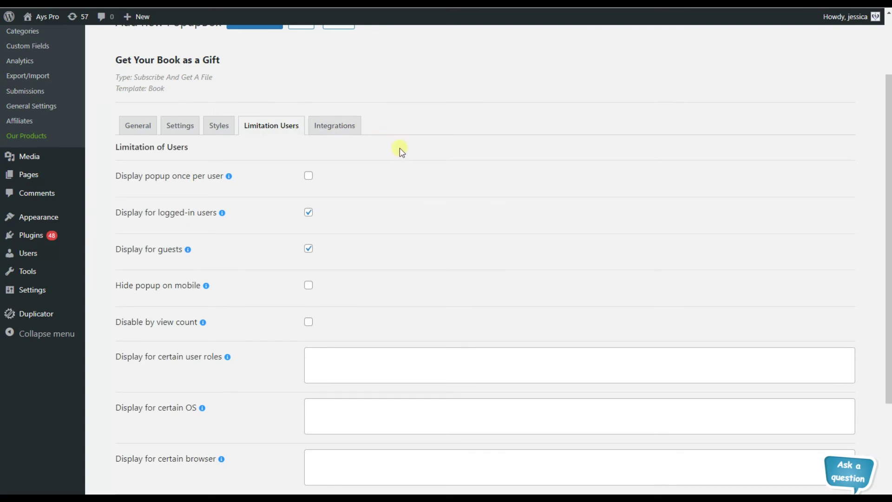
pyautogui.scroll(-2, 402, 152)
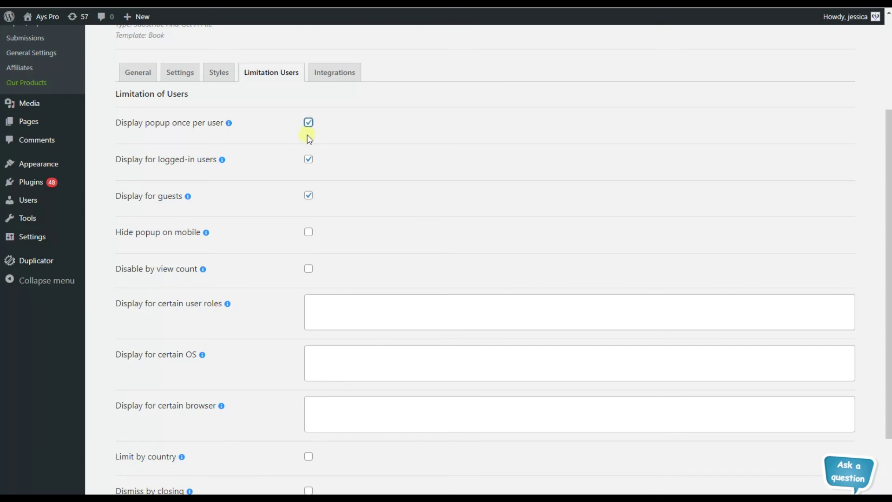
pyautogui.scroll(-2, 283, 210)
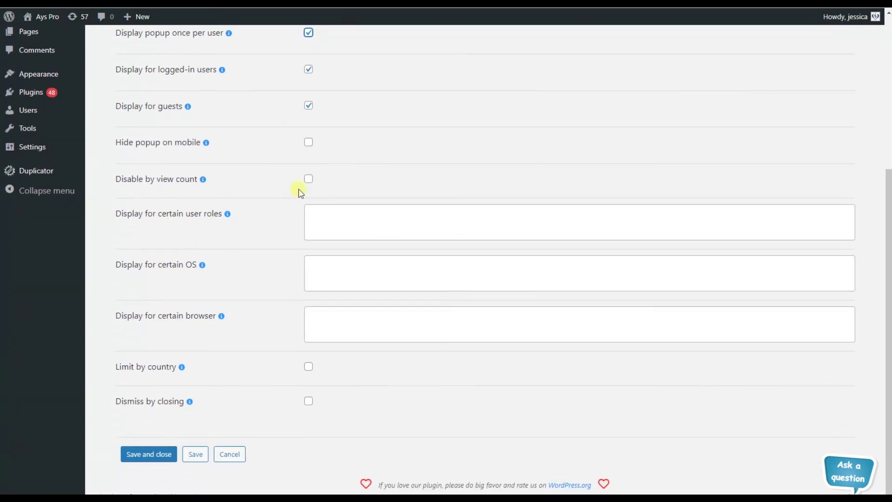
pyautogui.click(308, 179)
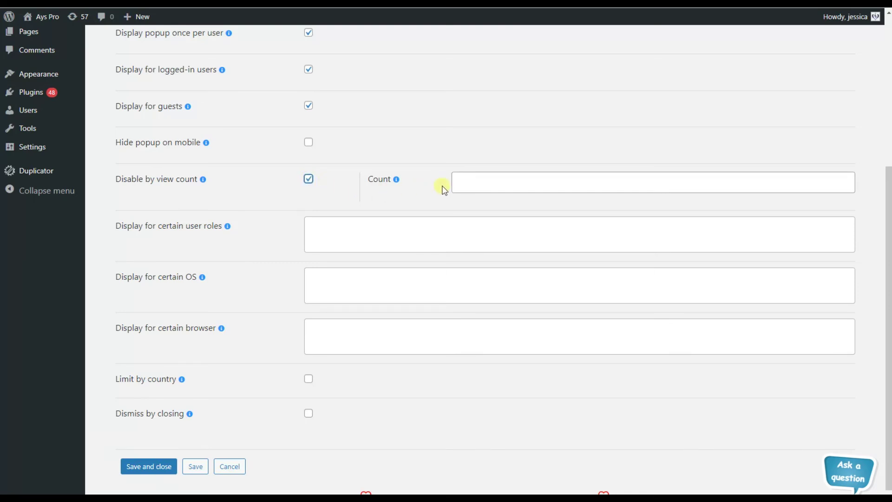
pyautogui.click(477, 182)
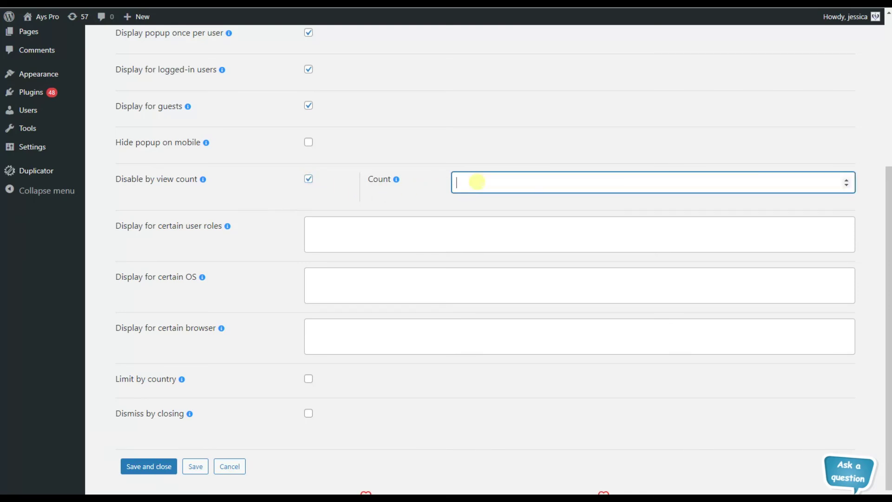
pyautogui.write('5')
pyautogui.click(325, 196)
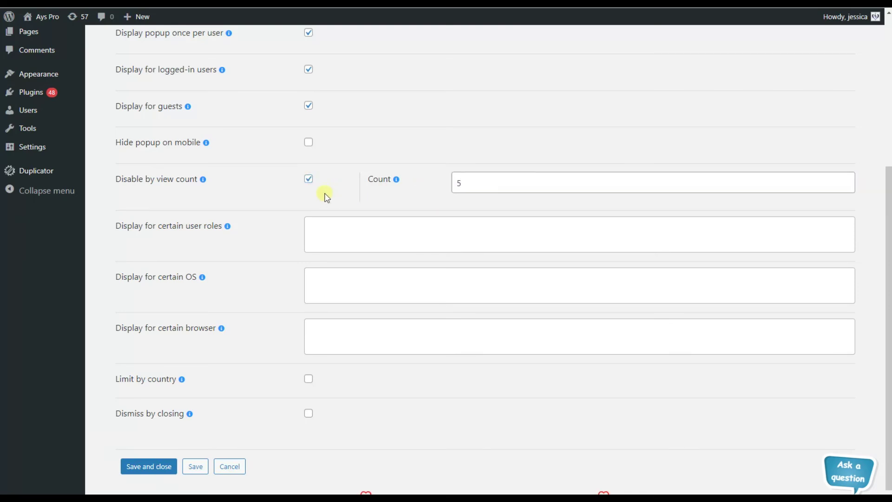
# Restrict the popup by country to Andorra, then go to the Integrations tab
pyautogui.scroll(-1, 249, 189)
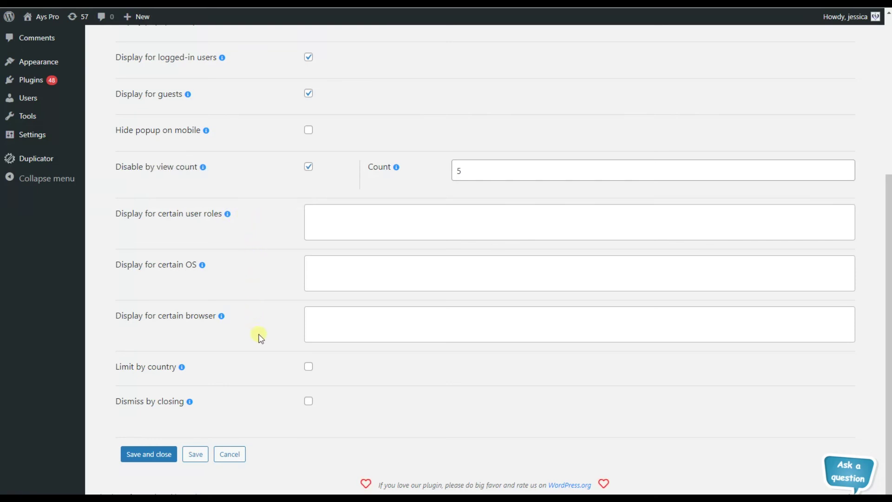
pyautogui.click(309, 367)
pyautogui.click(396, 372)
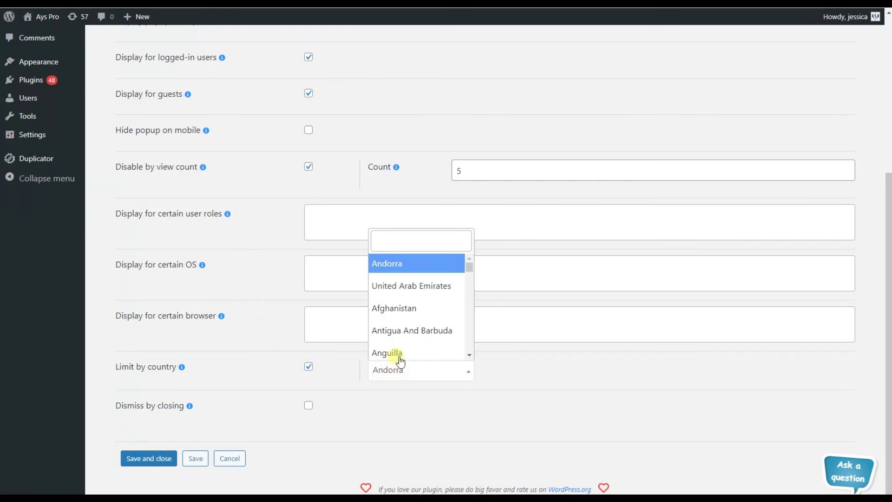
pyautogui.scroll(-3, 408, 321)
pyautogui.scroll(-10, 408, 321)
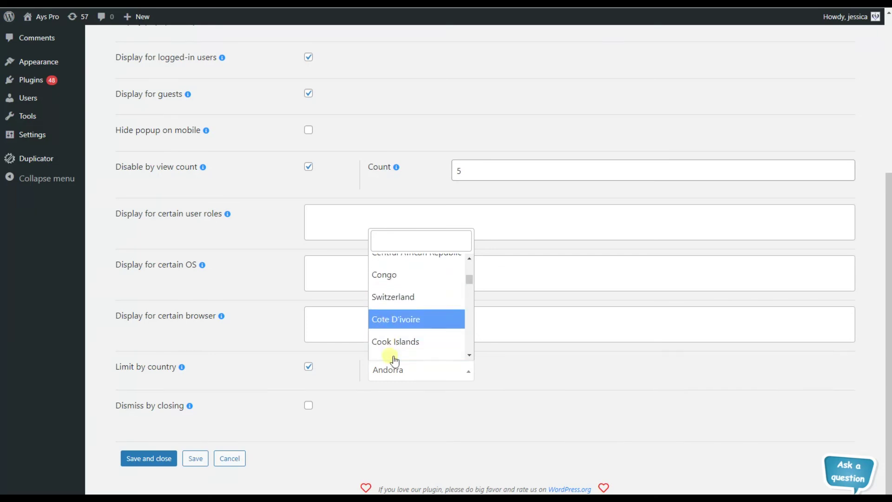
pyautogui.scroll(-8, 407, 319)
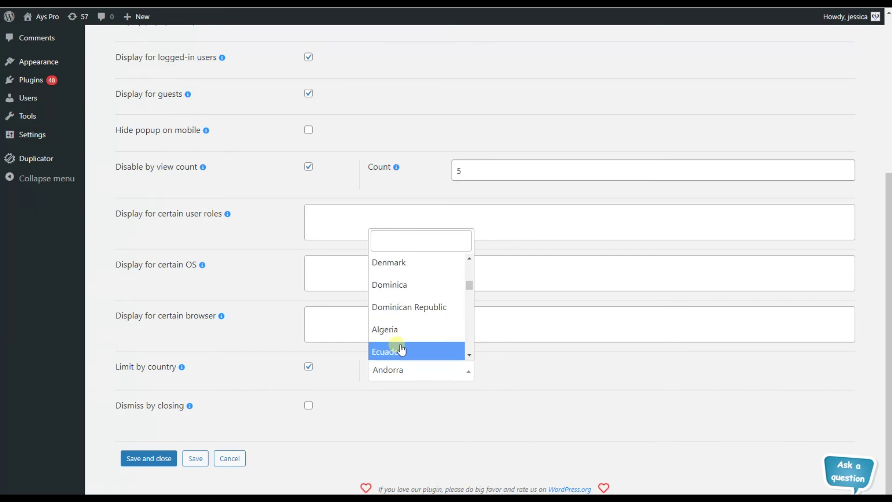
pyautogui.click(357, 380)
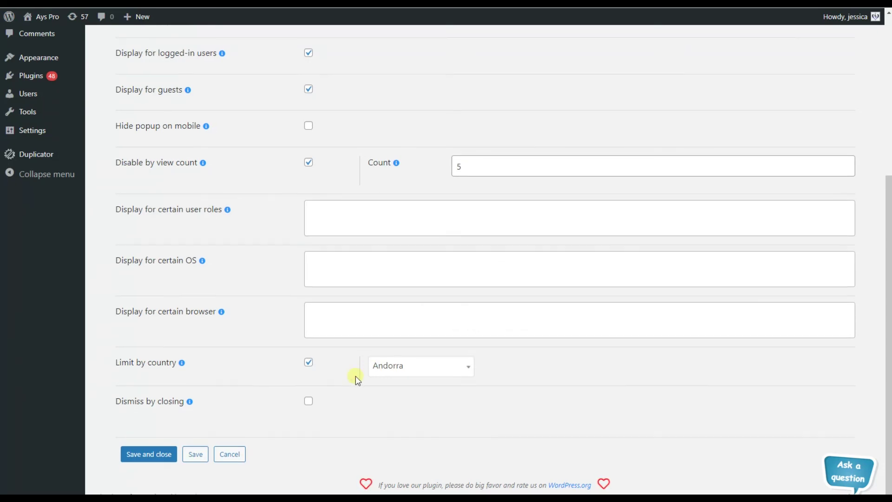
pyautogui.scroll(5, 334, 391)
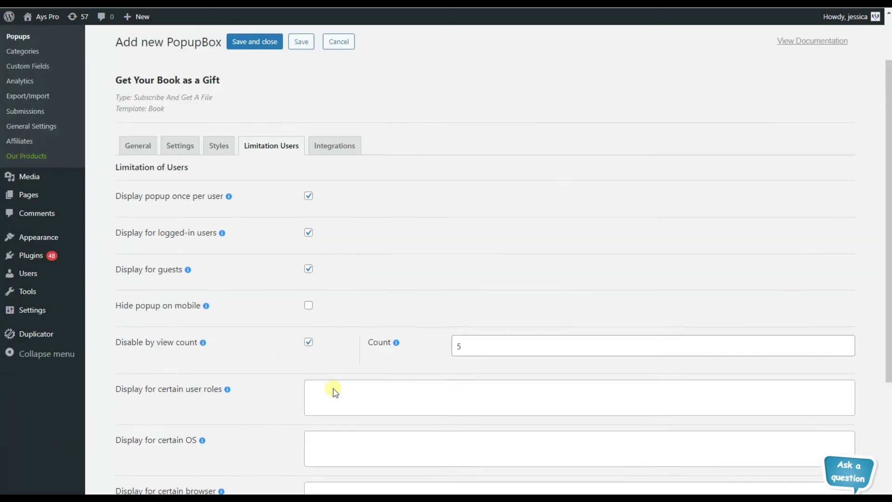
pyautogui.click(345, 189)
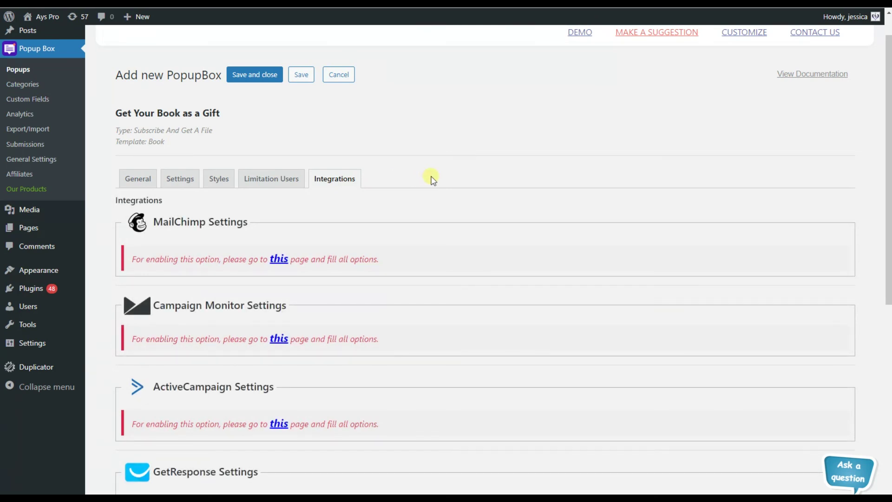
# Scroll through the mailing integrations from MailChimp down to MailerLite and back
pyautogui.scroll(-3, 431, 179)
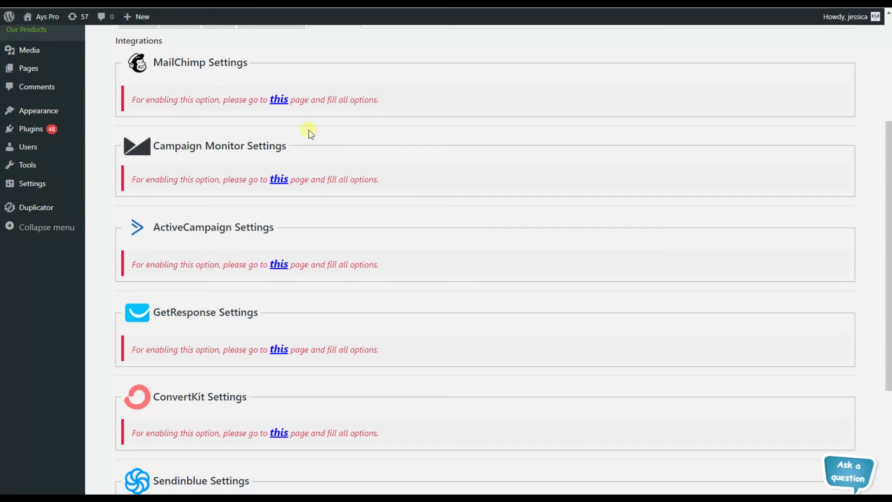
pyautogui.scroll(-3, 205, 289)
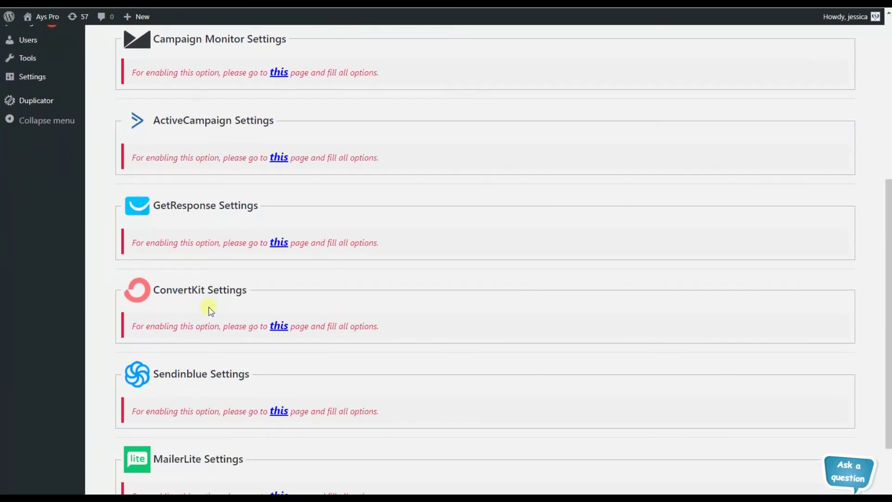
pyautogui.scroll(-2, 209, 309)
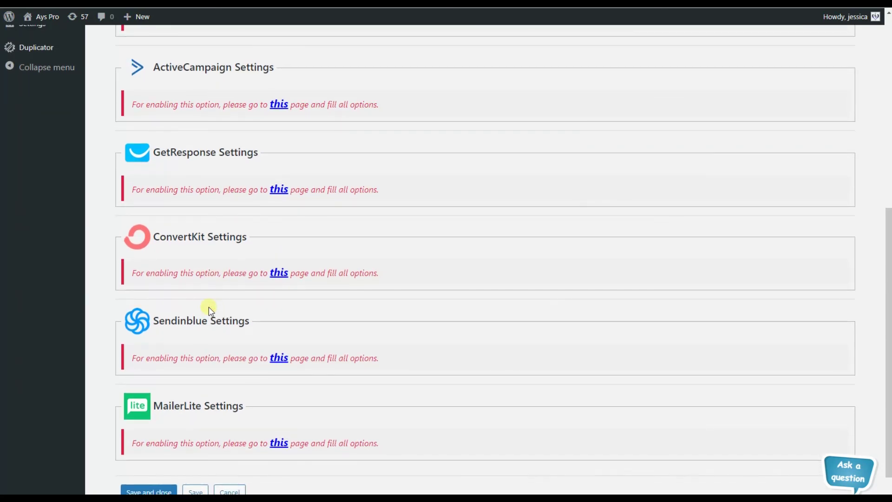
pyautogui.scroll(-1, 208, 307)
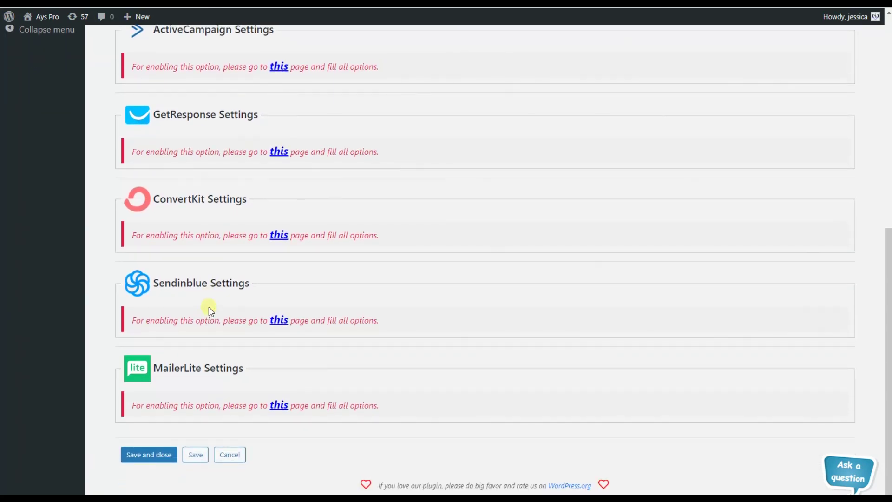
pyautogui.scroll(5, 208, 307)
pyautogui.scroll(2, 208, 307)
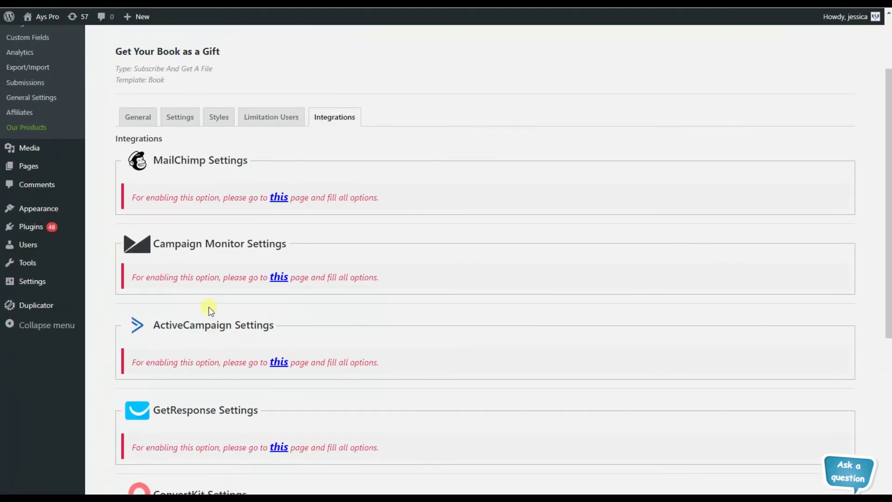